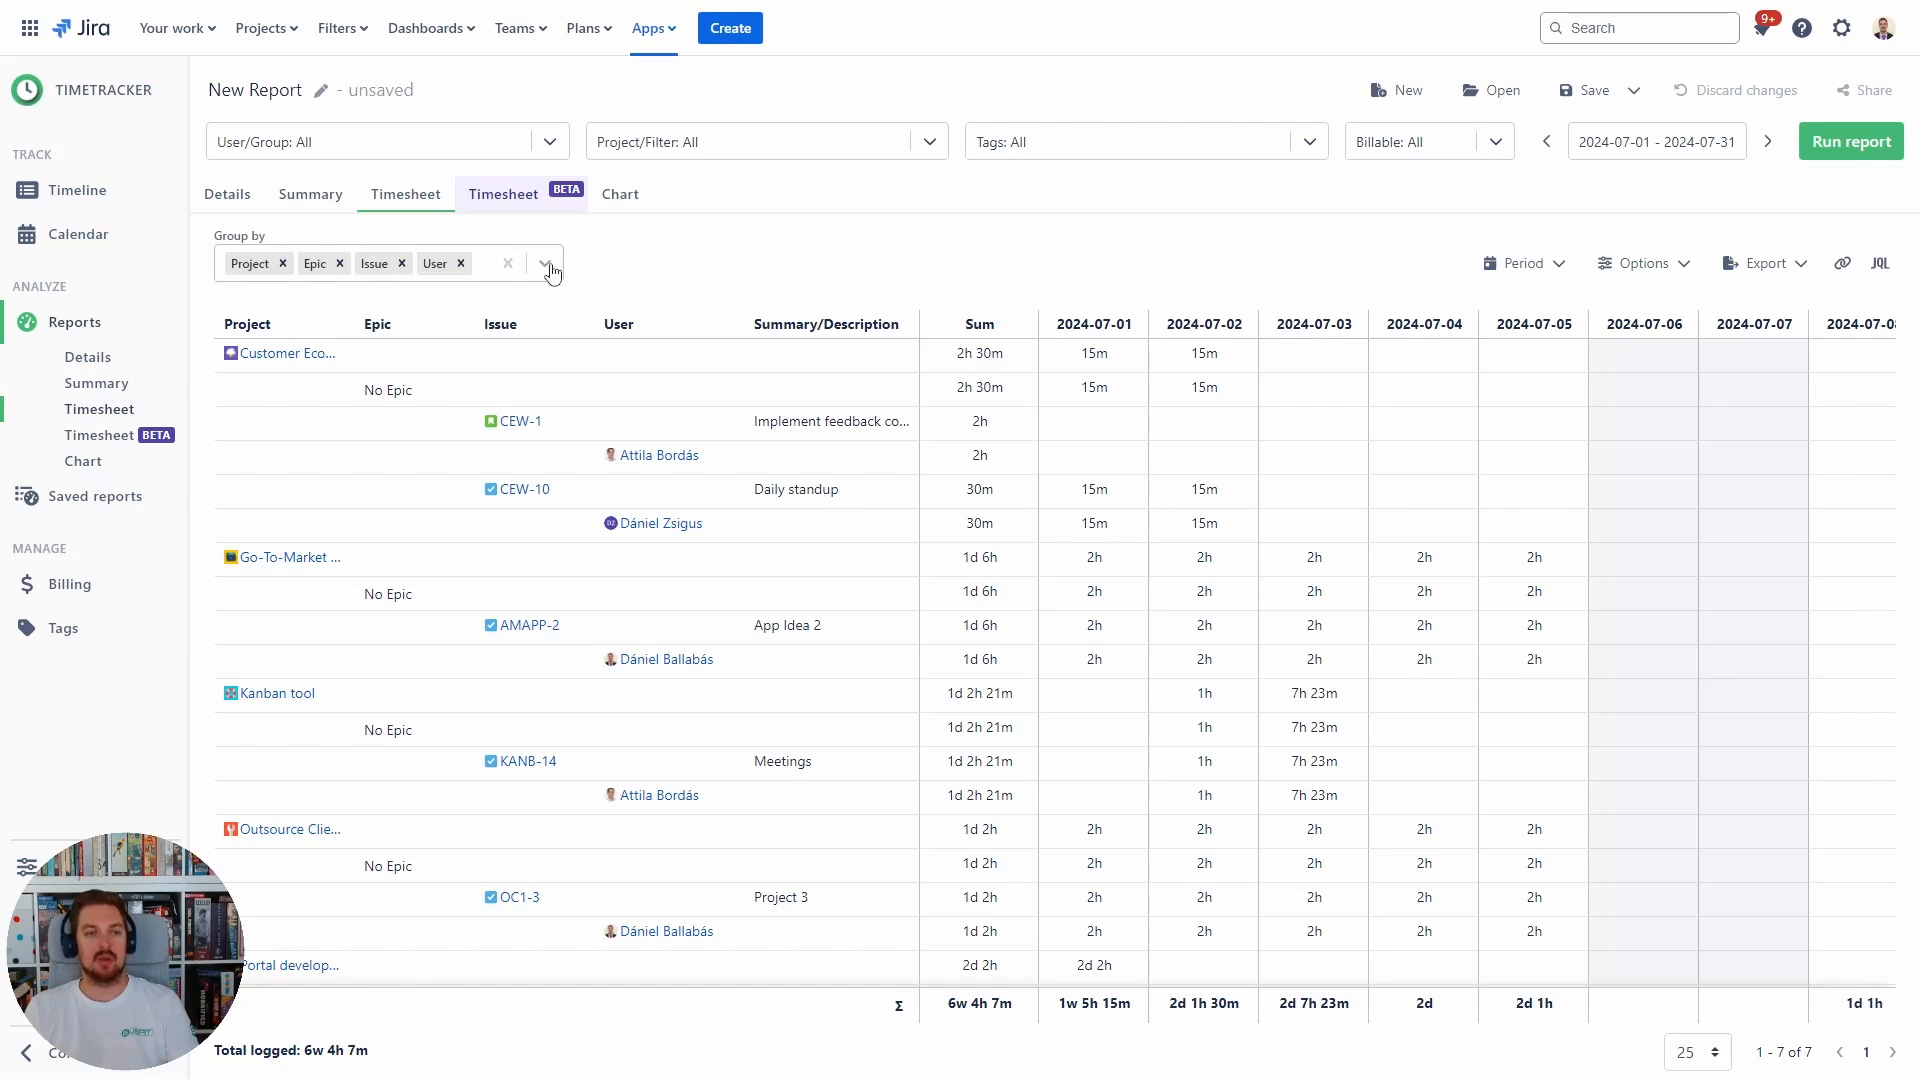
Reorder the timesheet's grouping so that Project comes after Issue and before User.
left_click(548, 266)
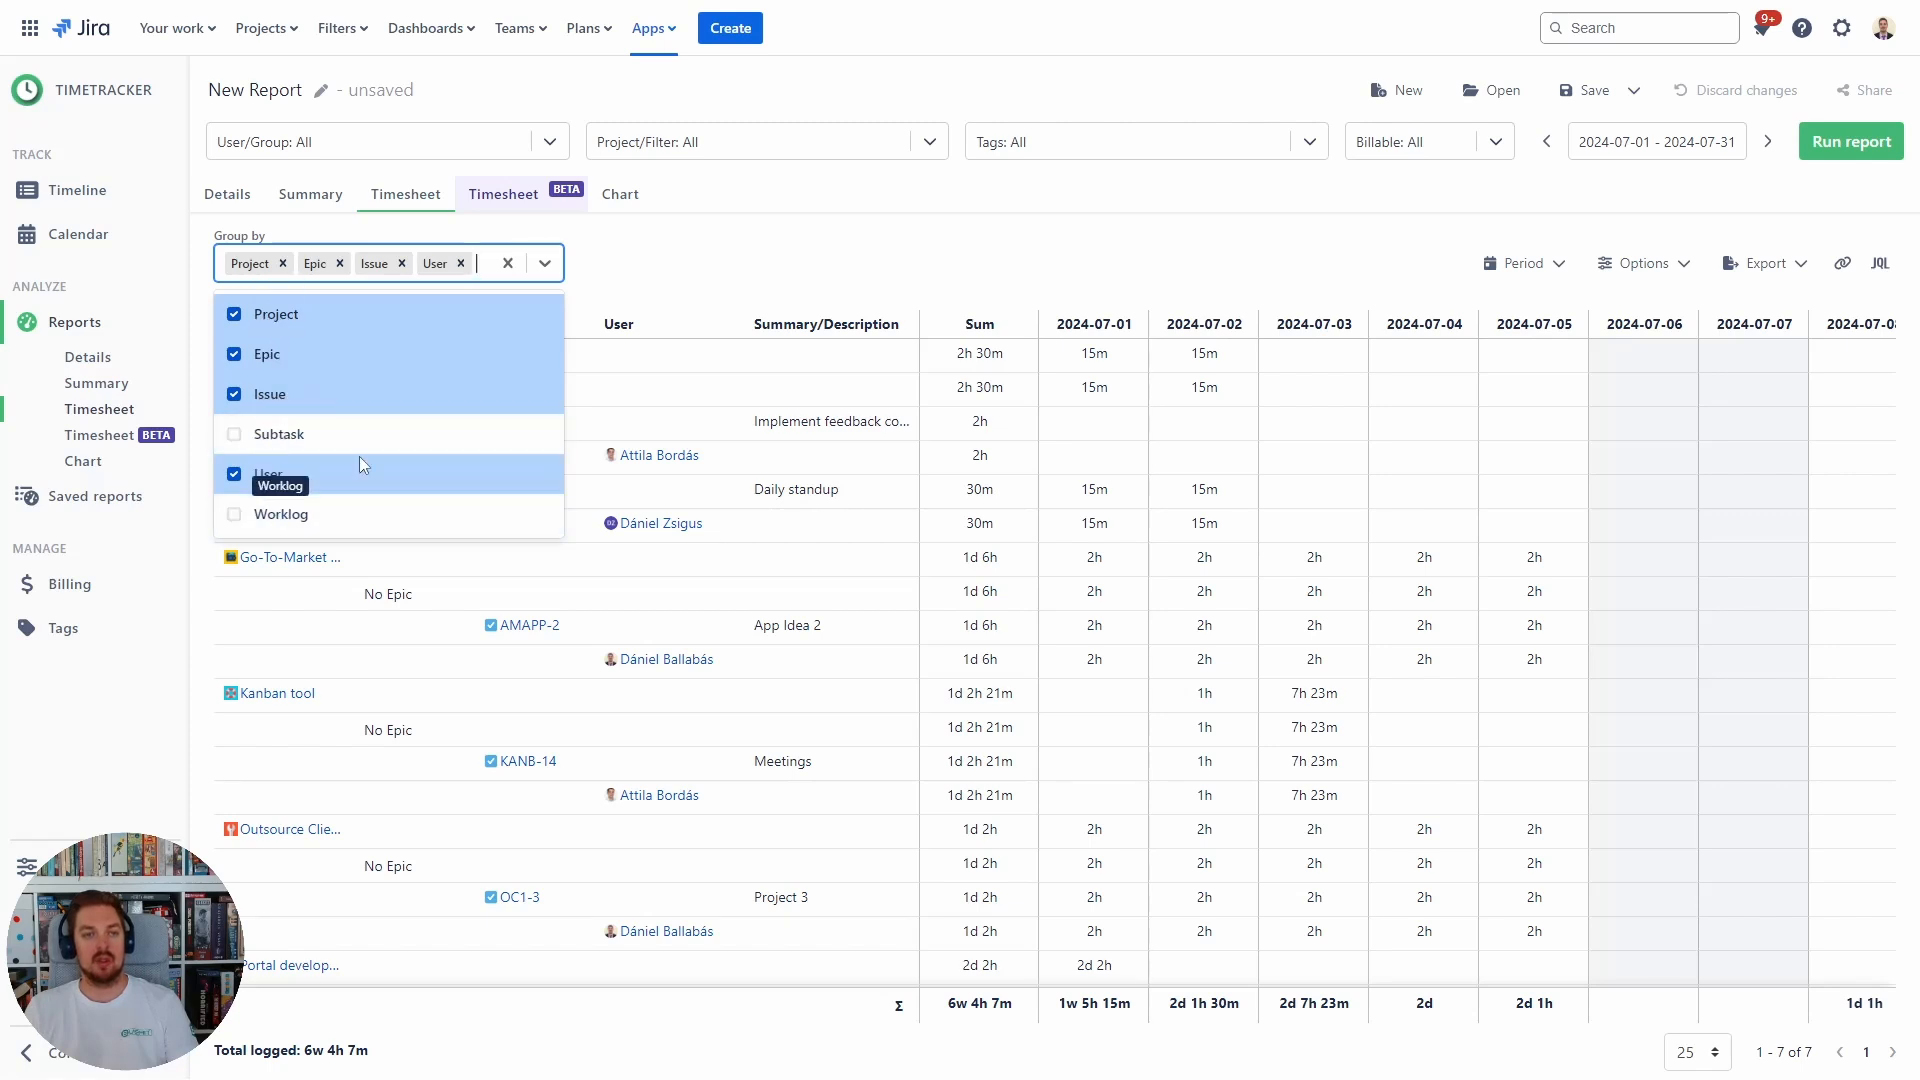
left_click(683, 268)
left_click_drag(250, 263, 346, 270)
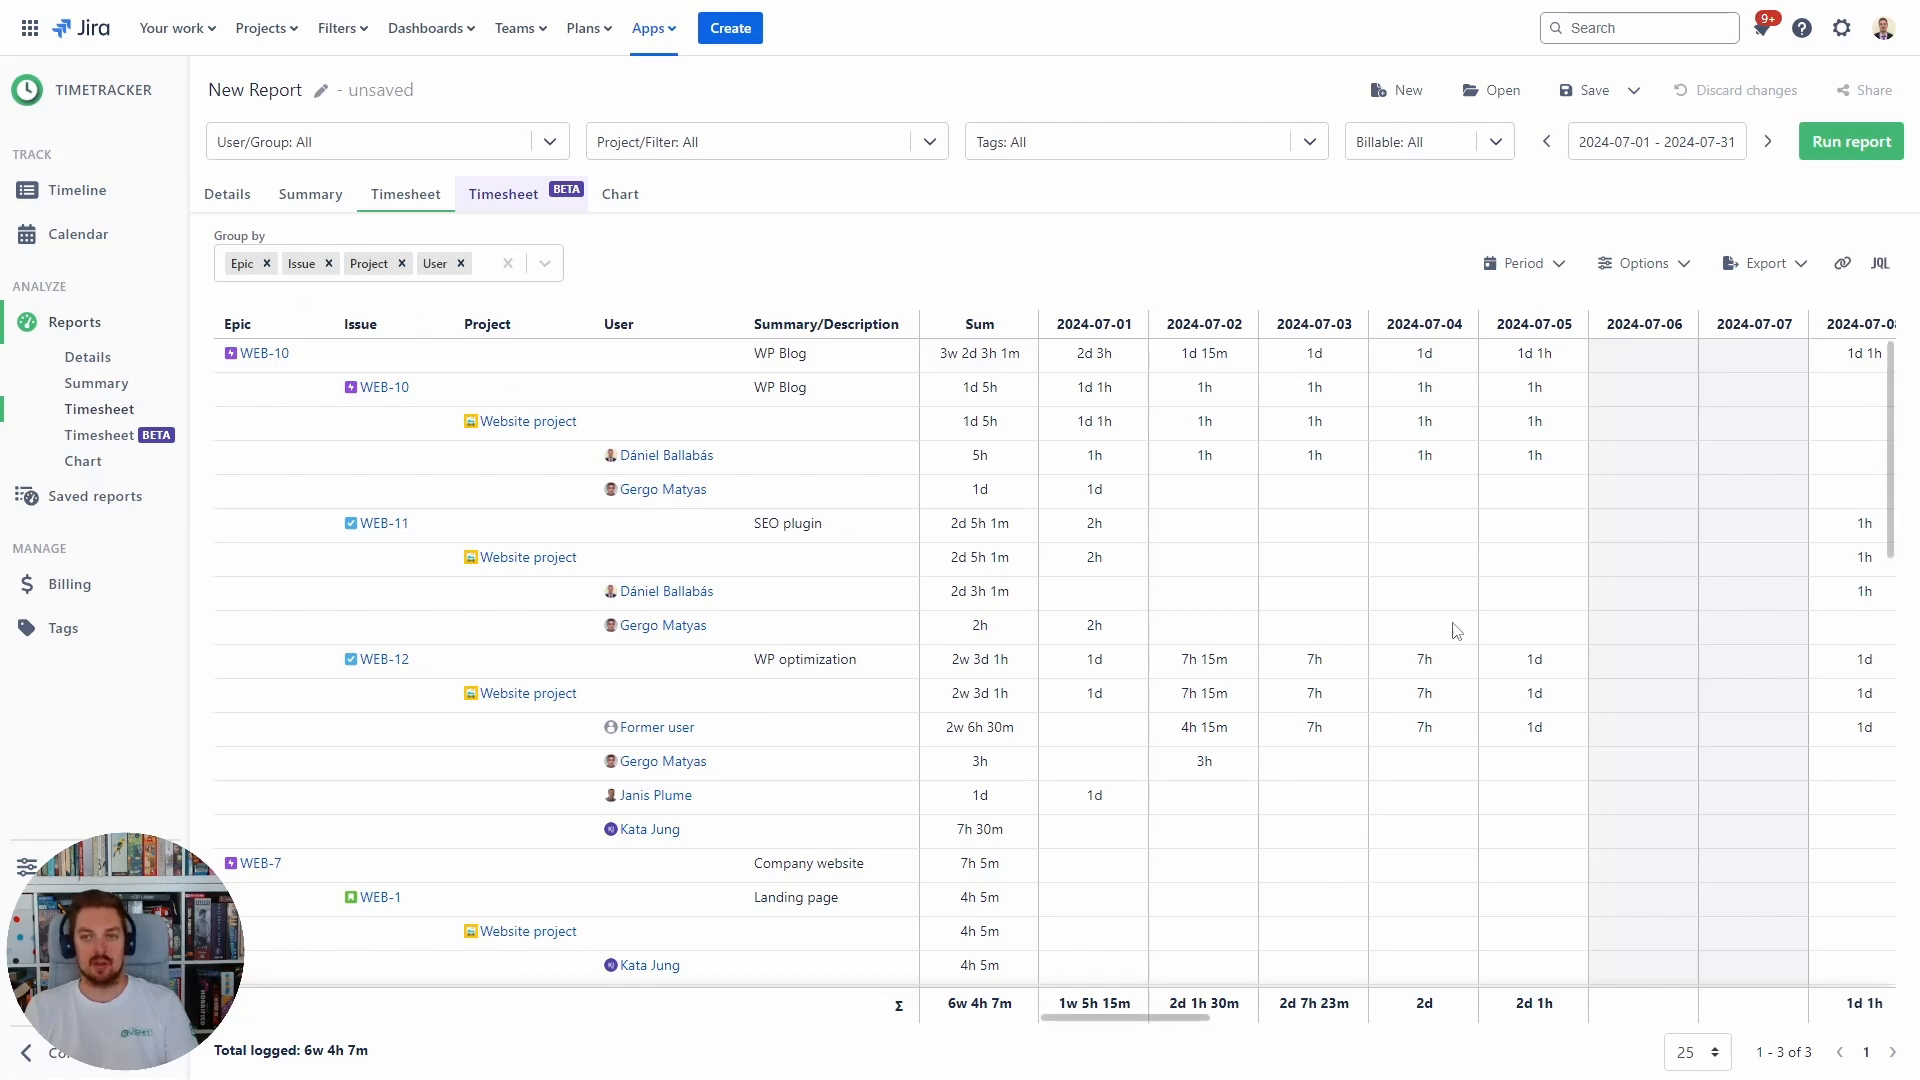
left_click(1557, 272)
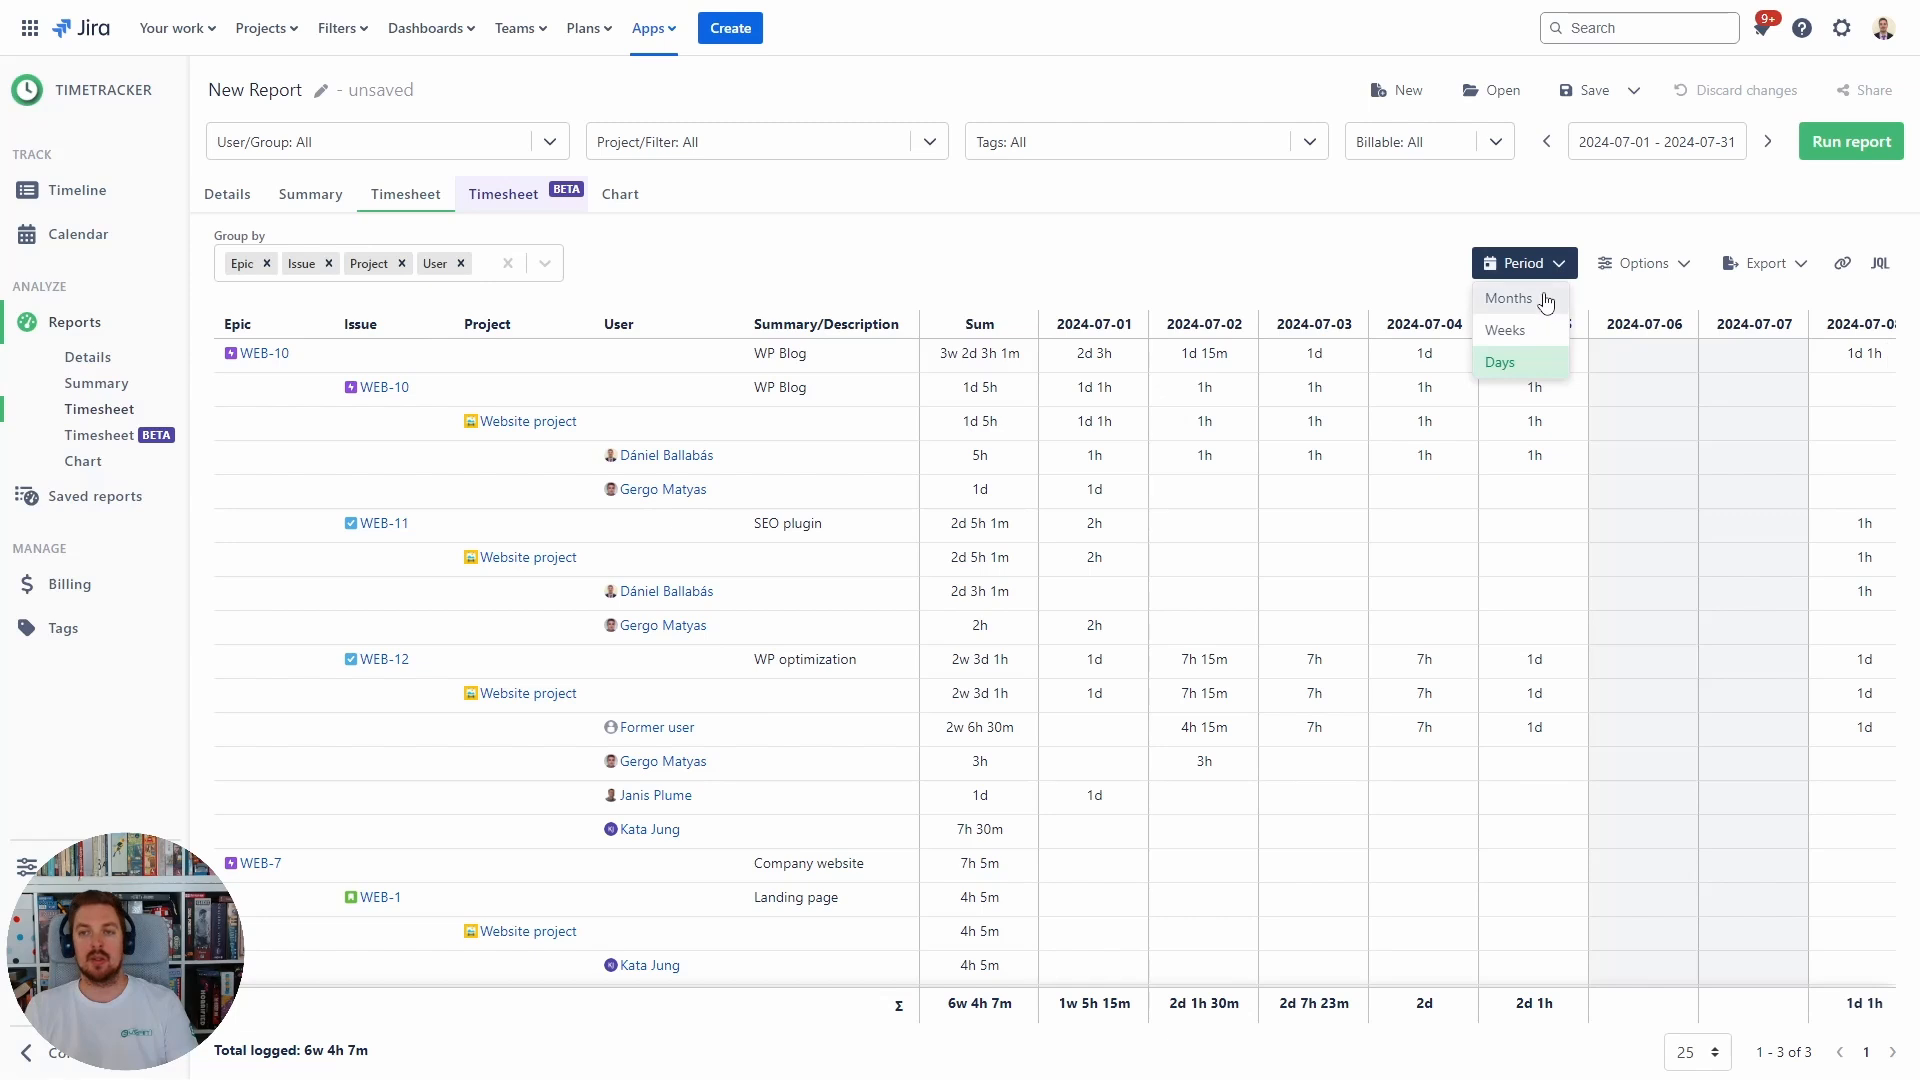
left_click(1680, 266)
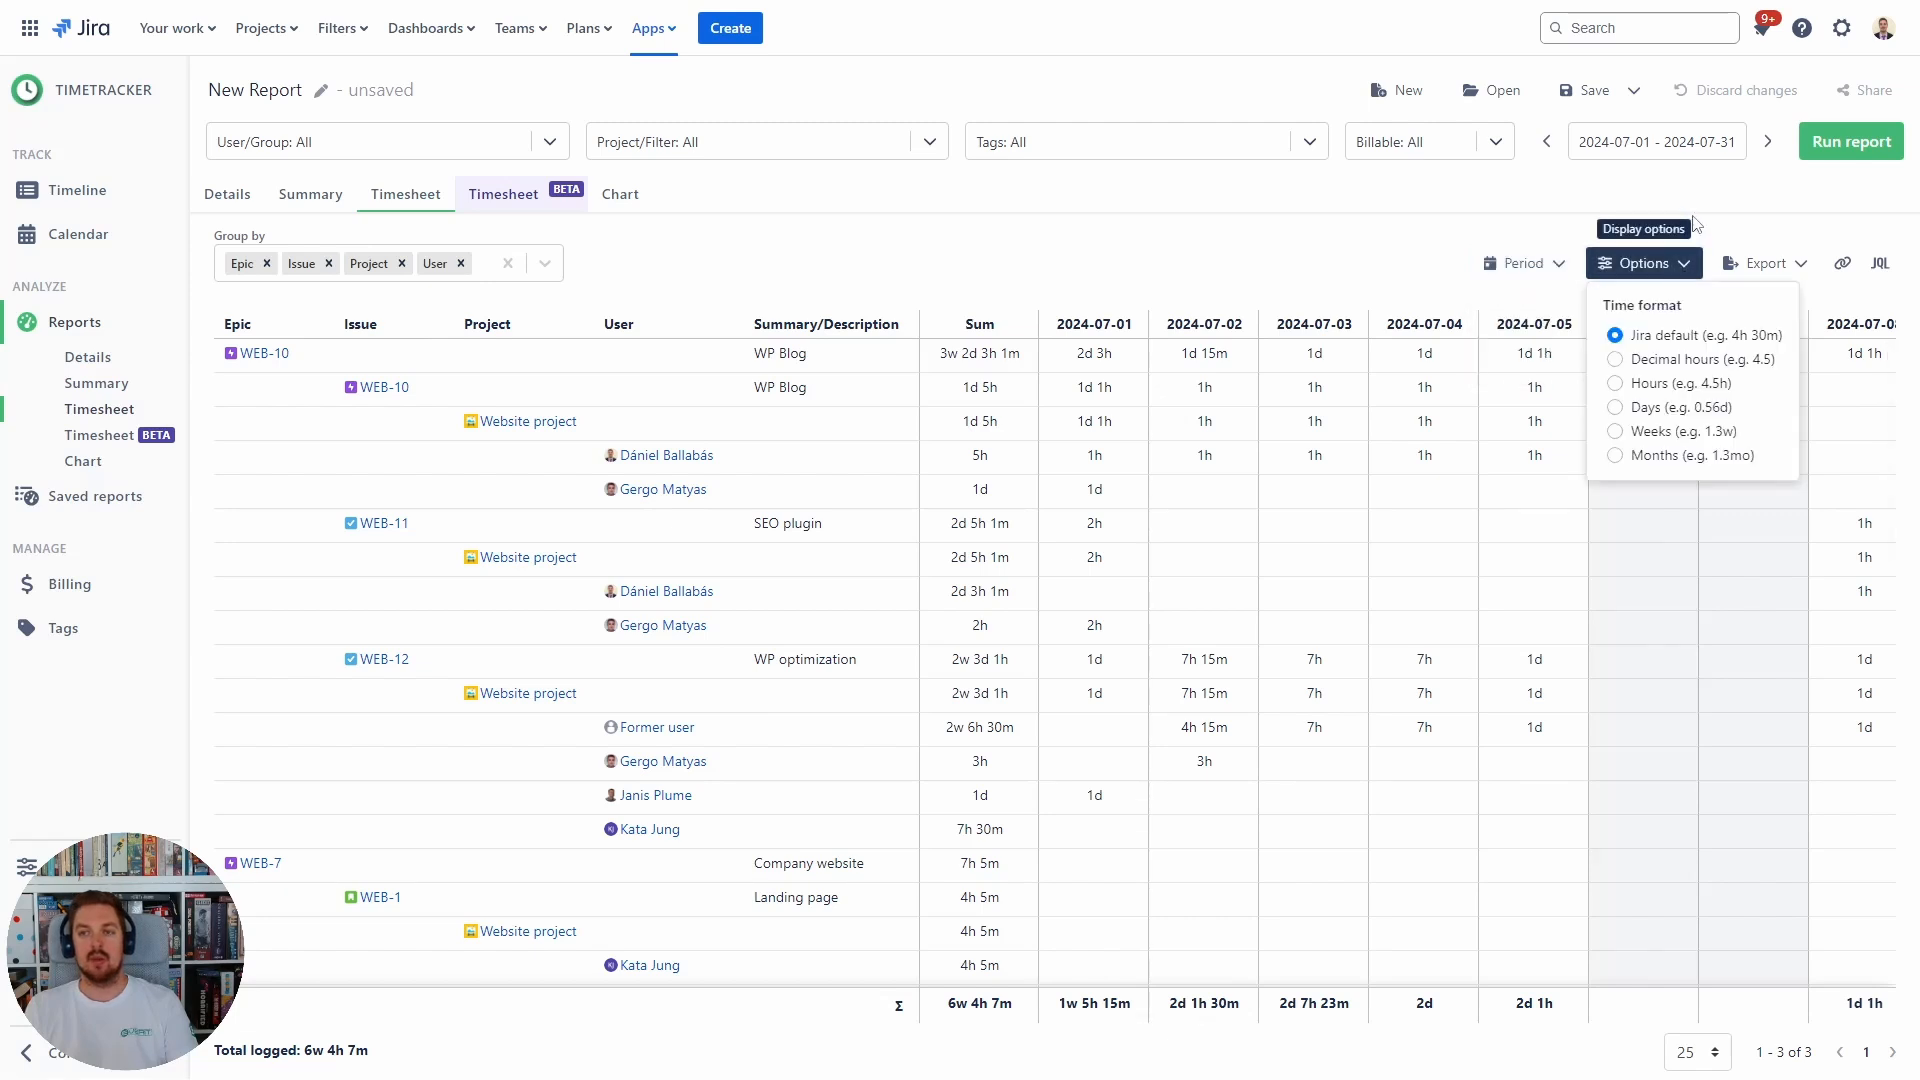
left_click(1681, 268)
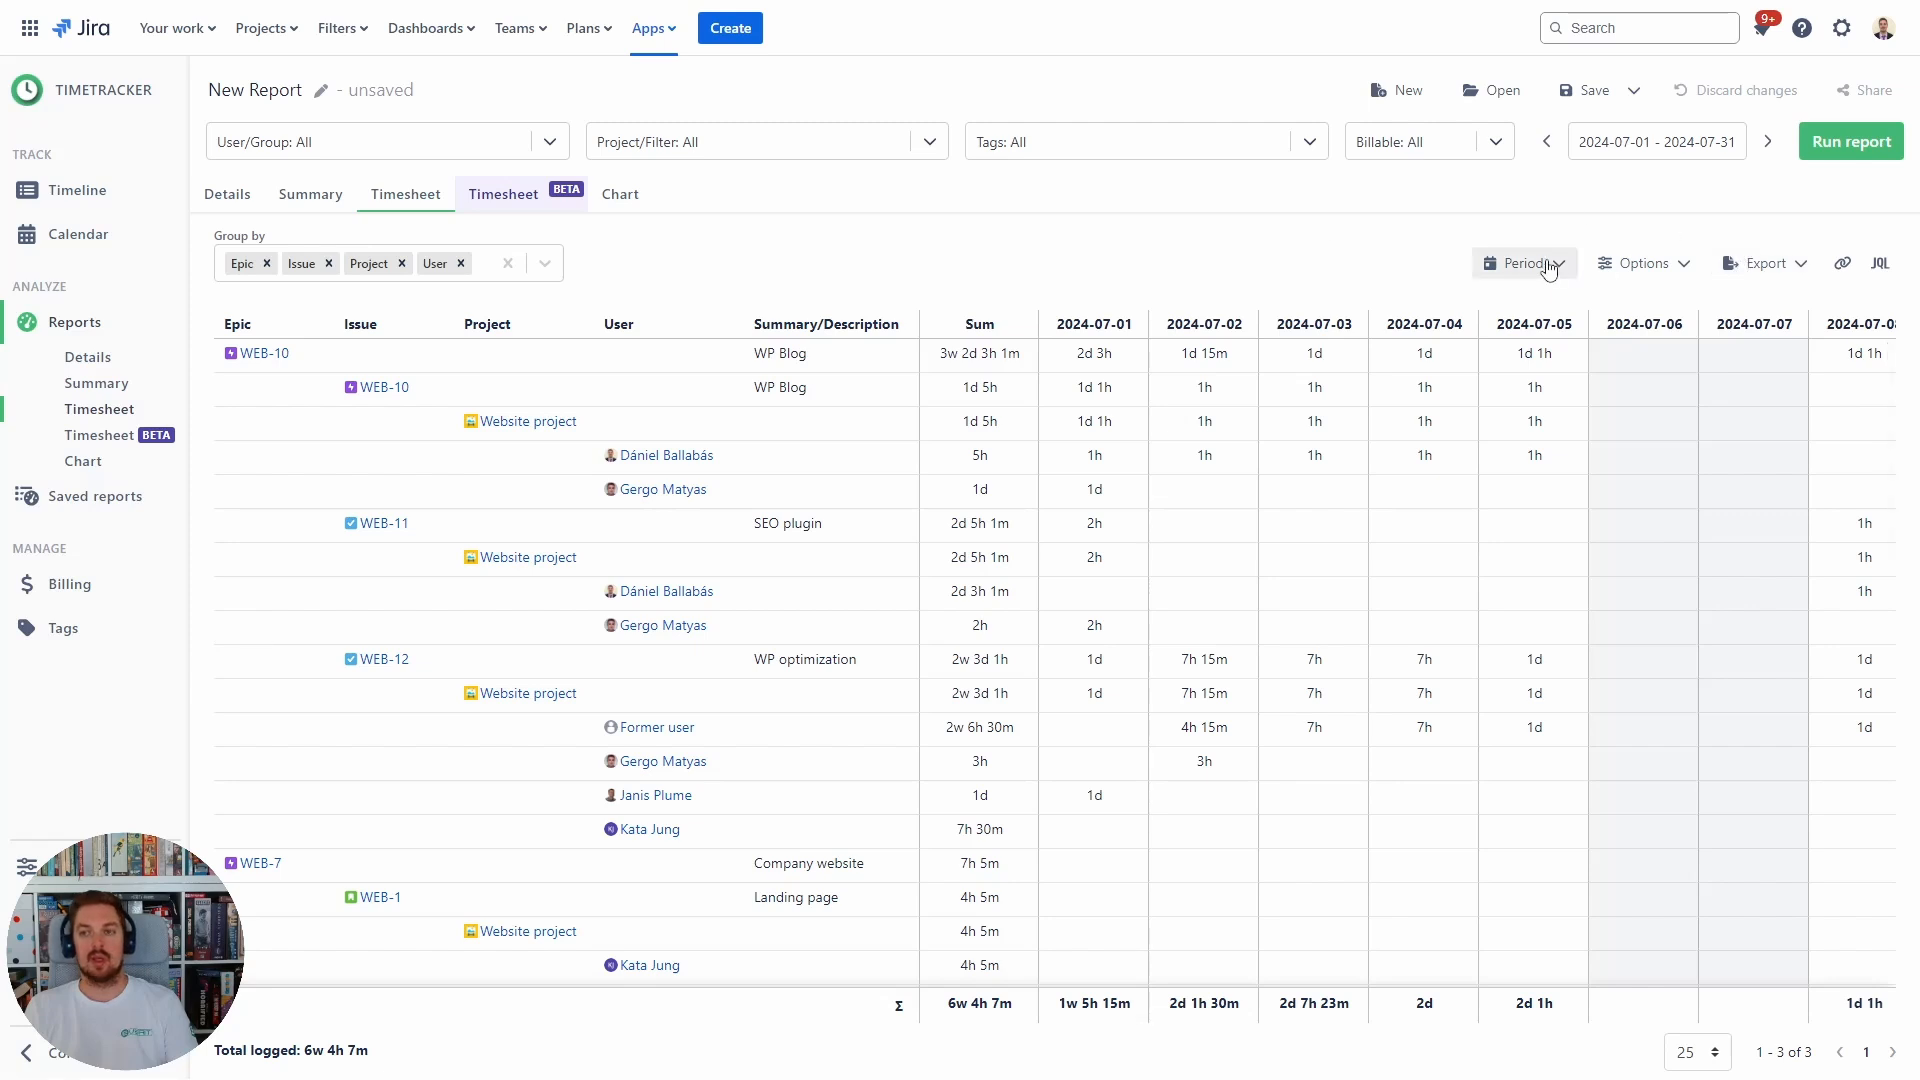
left_click(1762, 263)
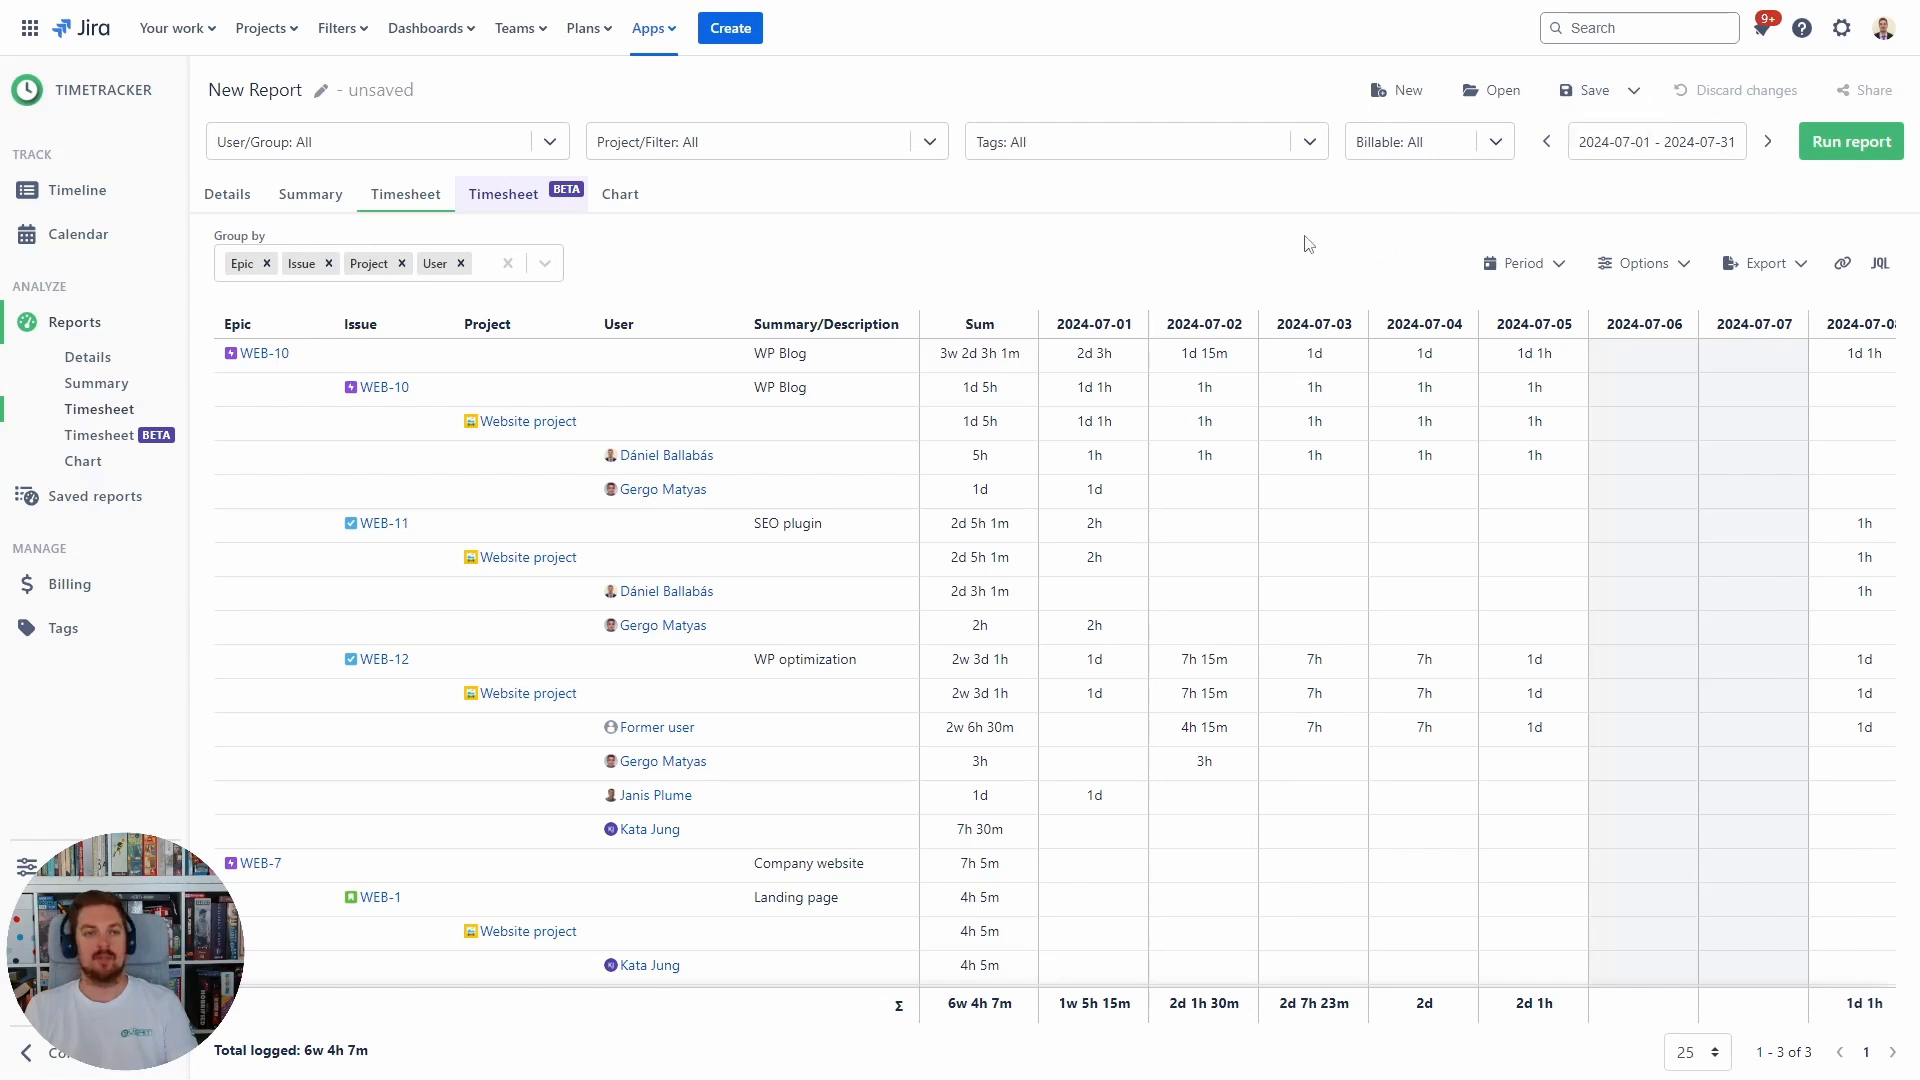
Switch to the beta timesheet report and add Approver groups, Billing type and Comments to its grouping.
left_click(502, 205)
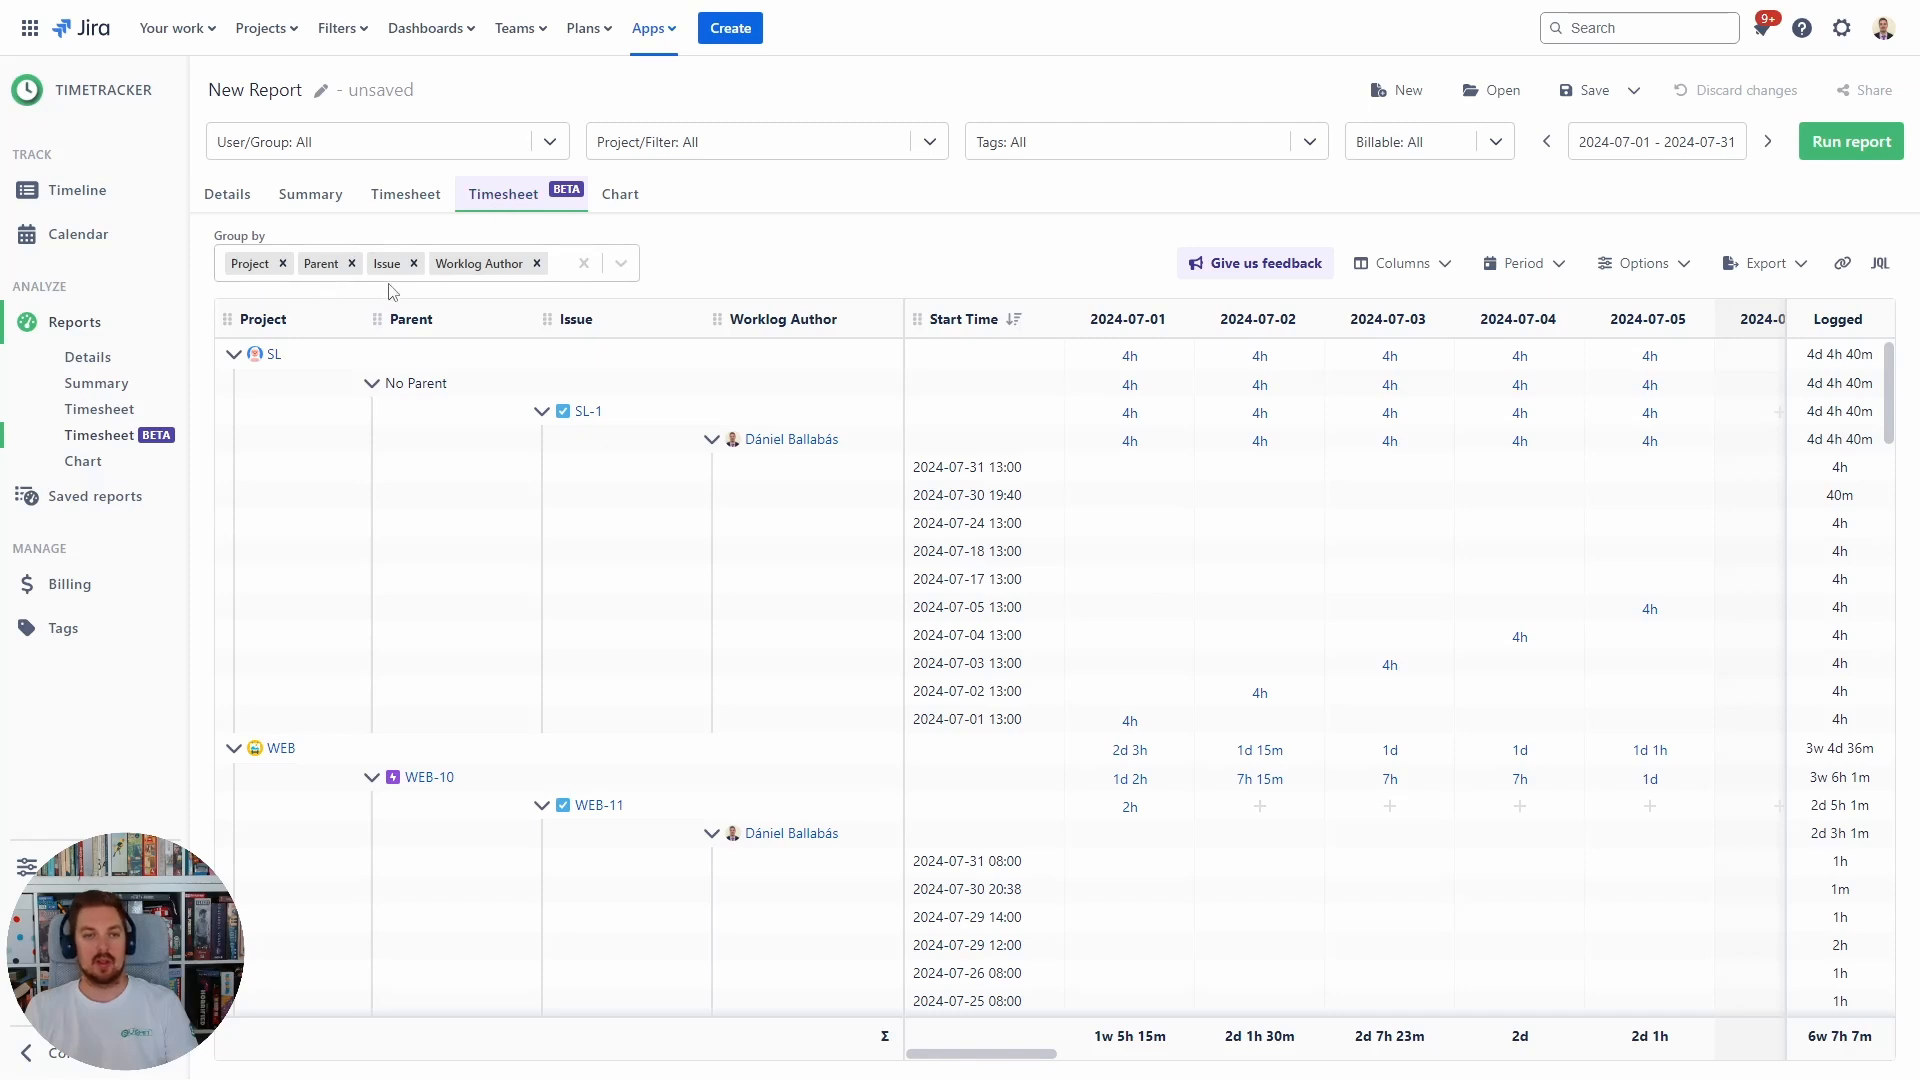
left_click(555, 265)
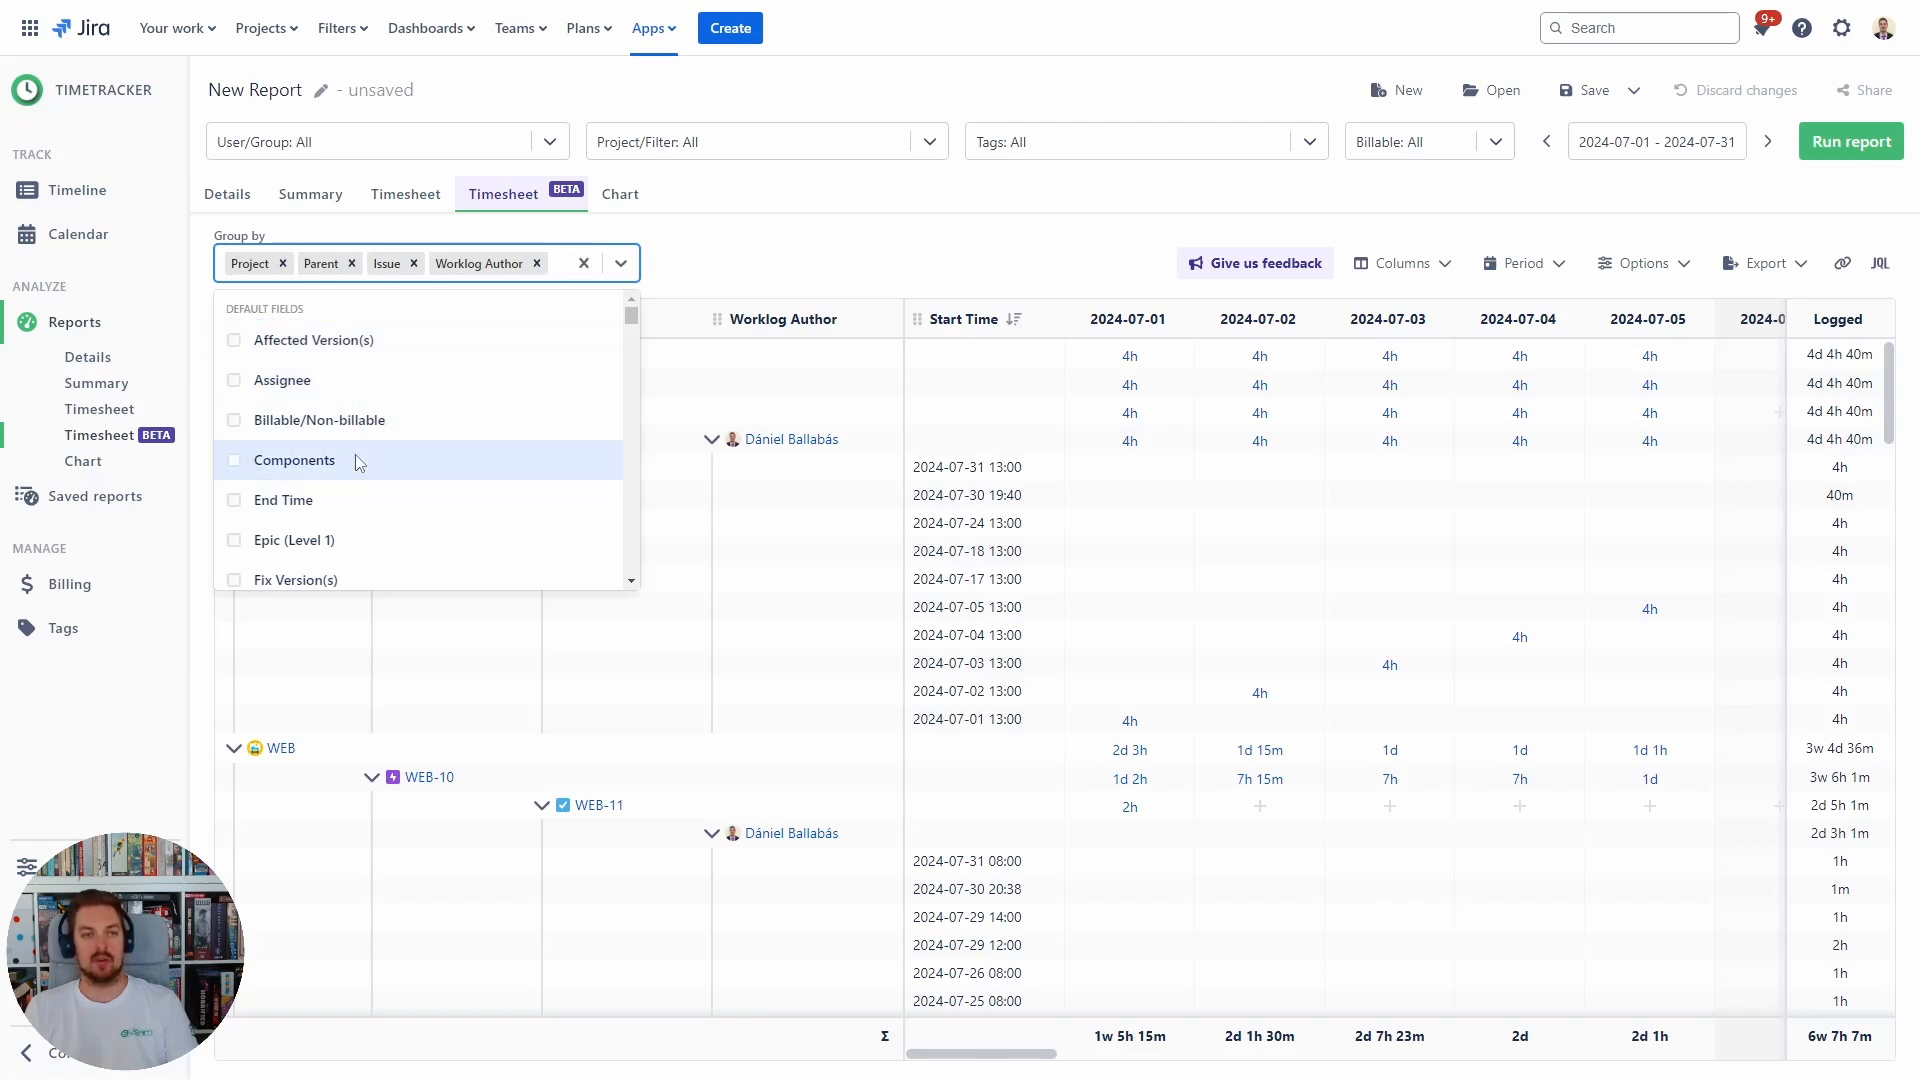
scroll(357, 460, "down", 10)
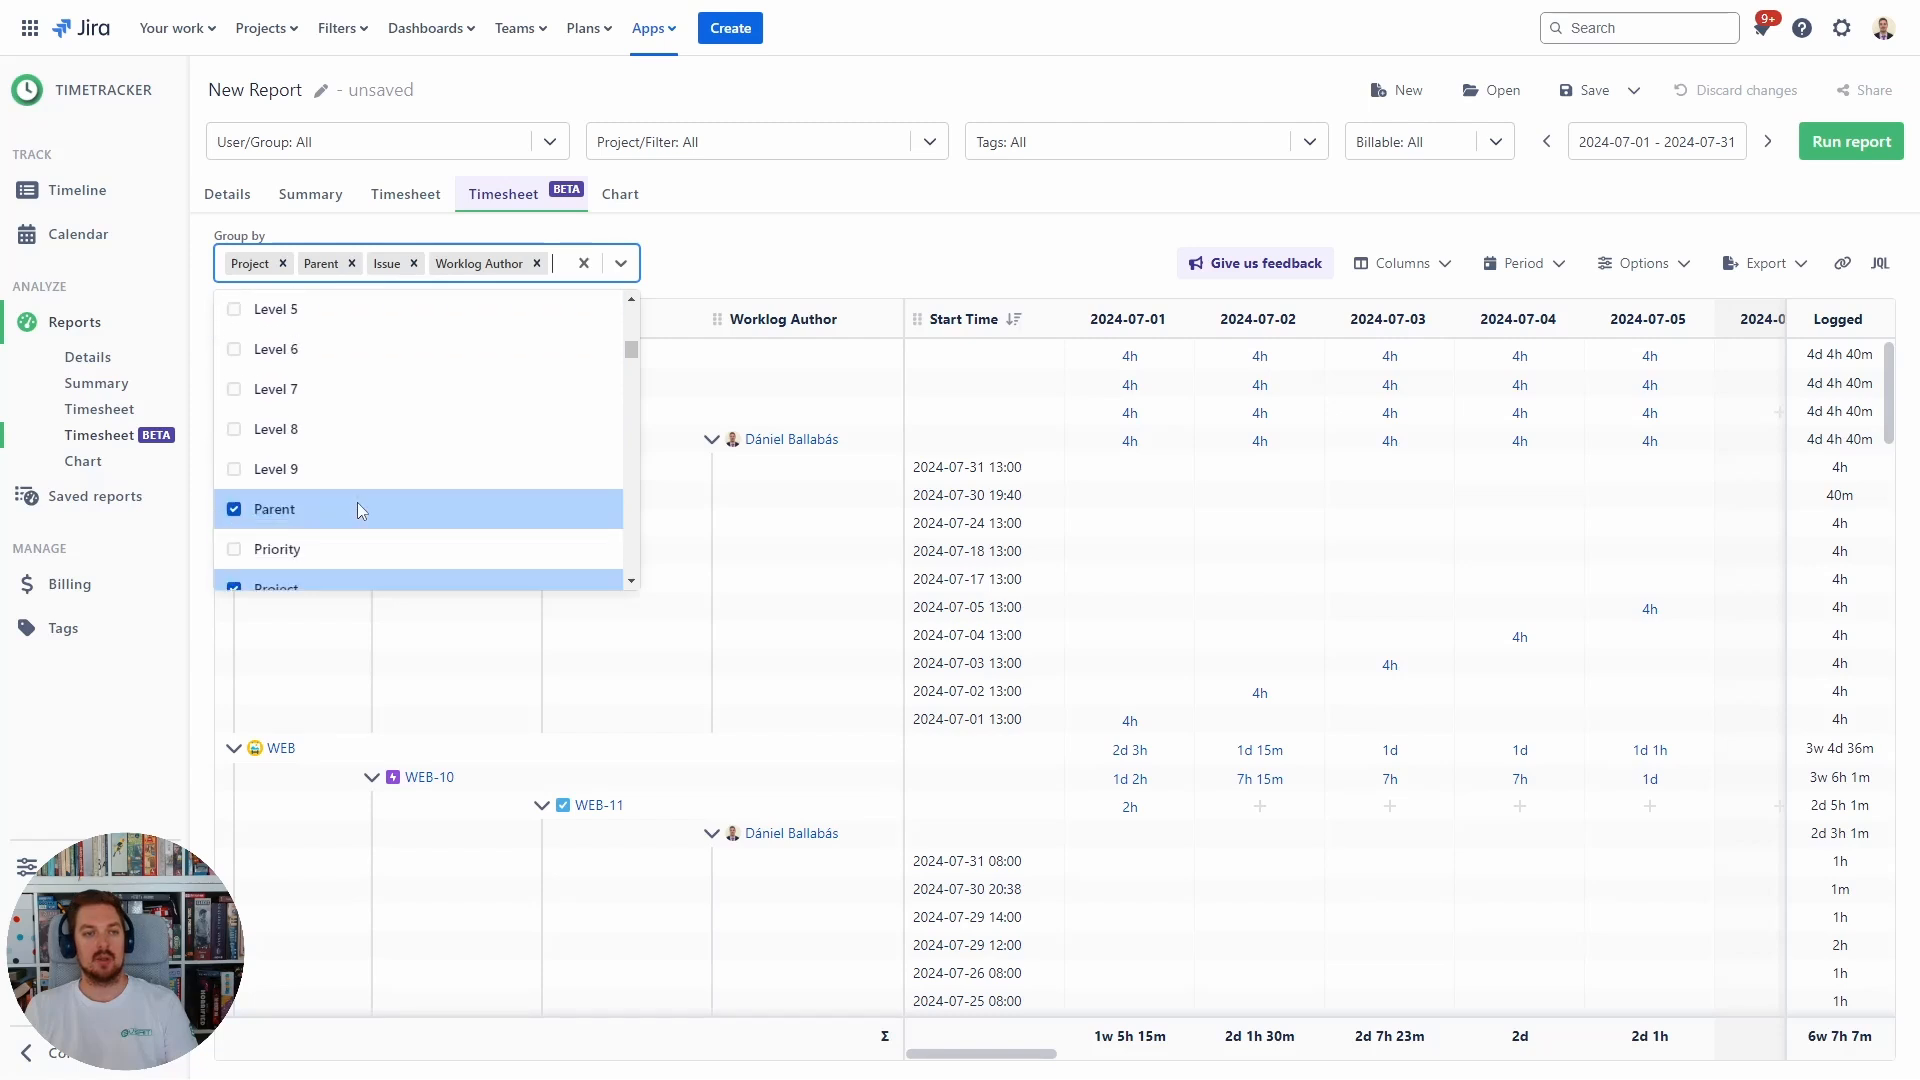
scroll(361, 511, "down", 6)
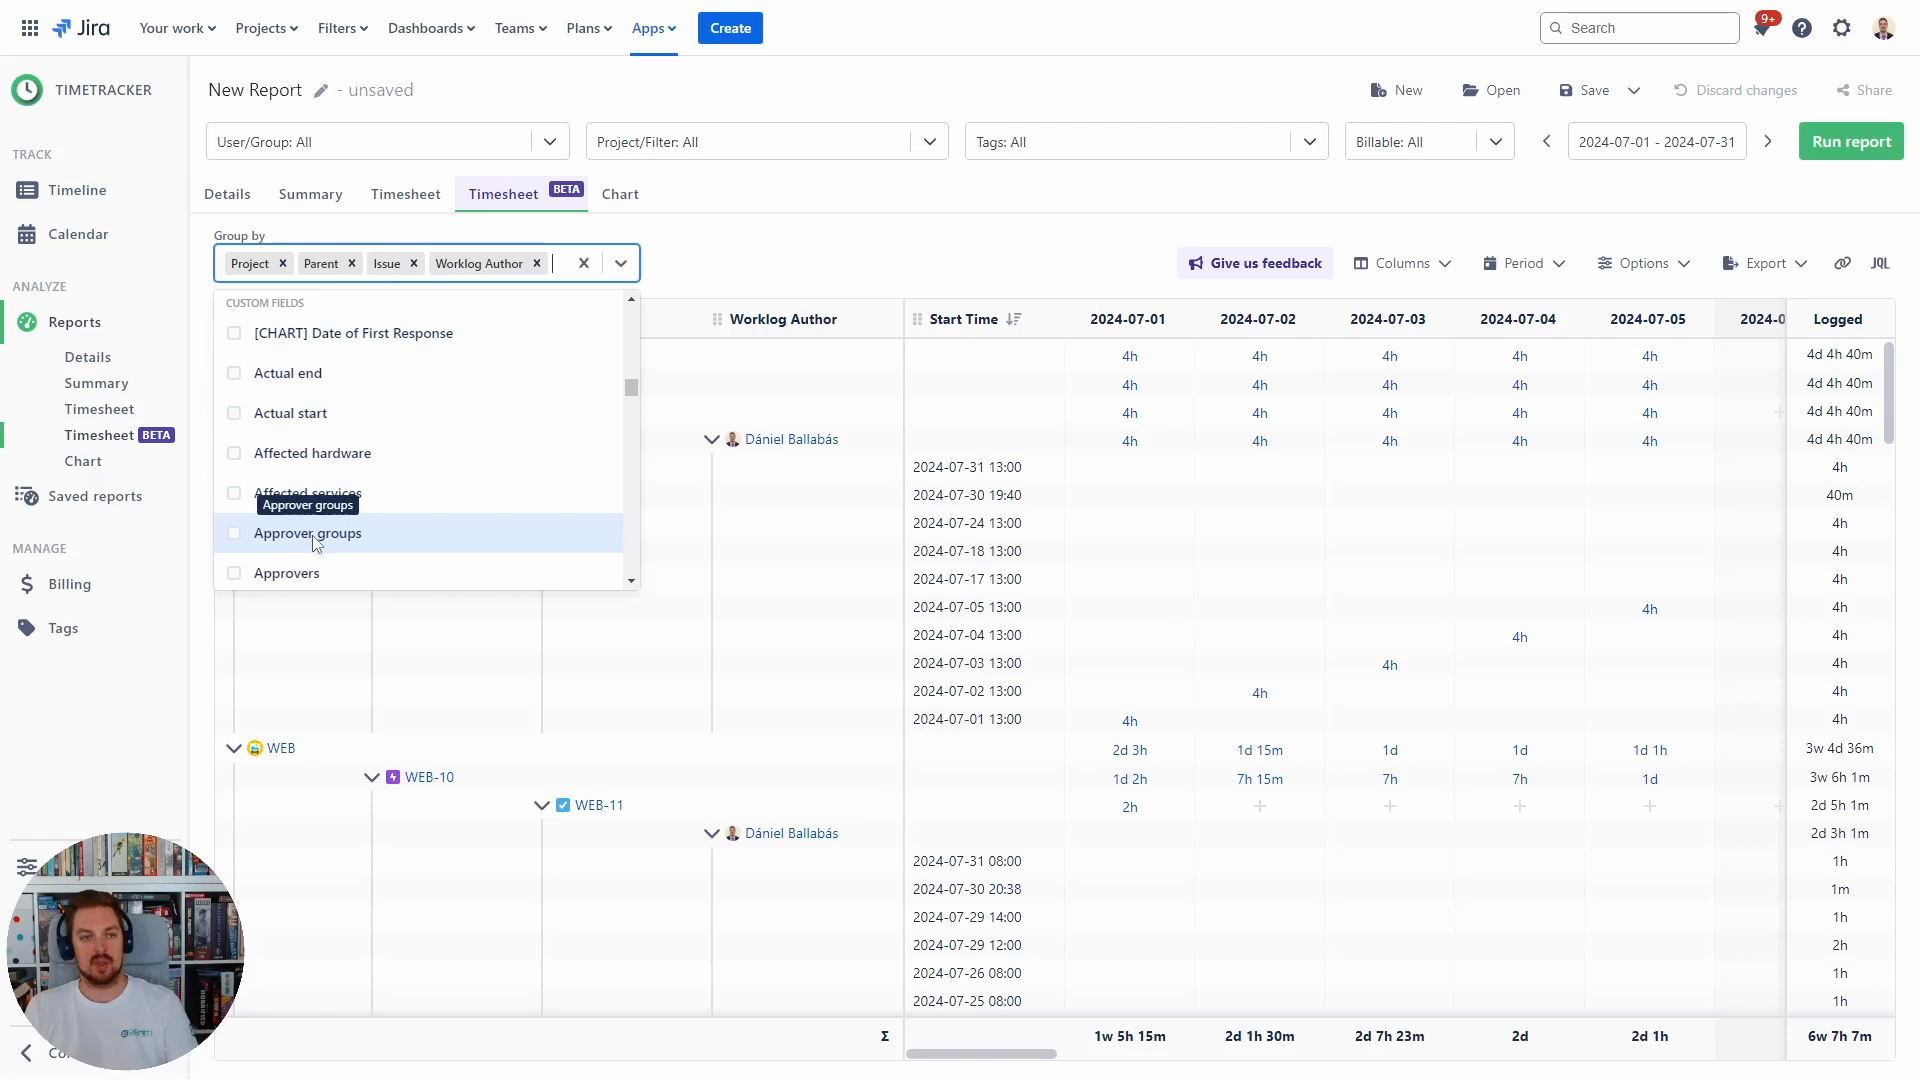
left_click(230, 540)
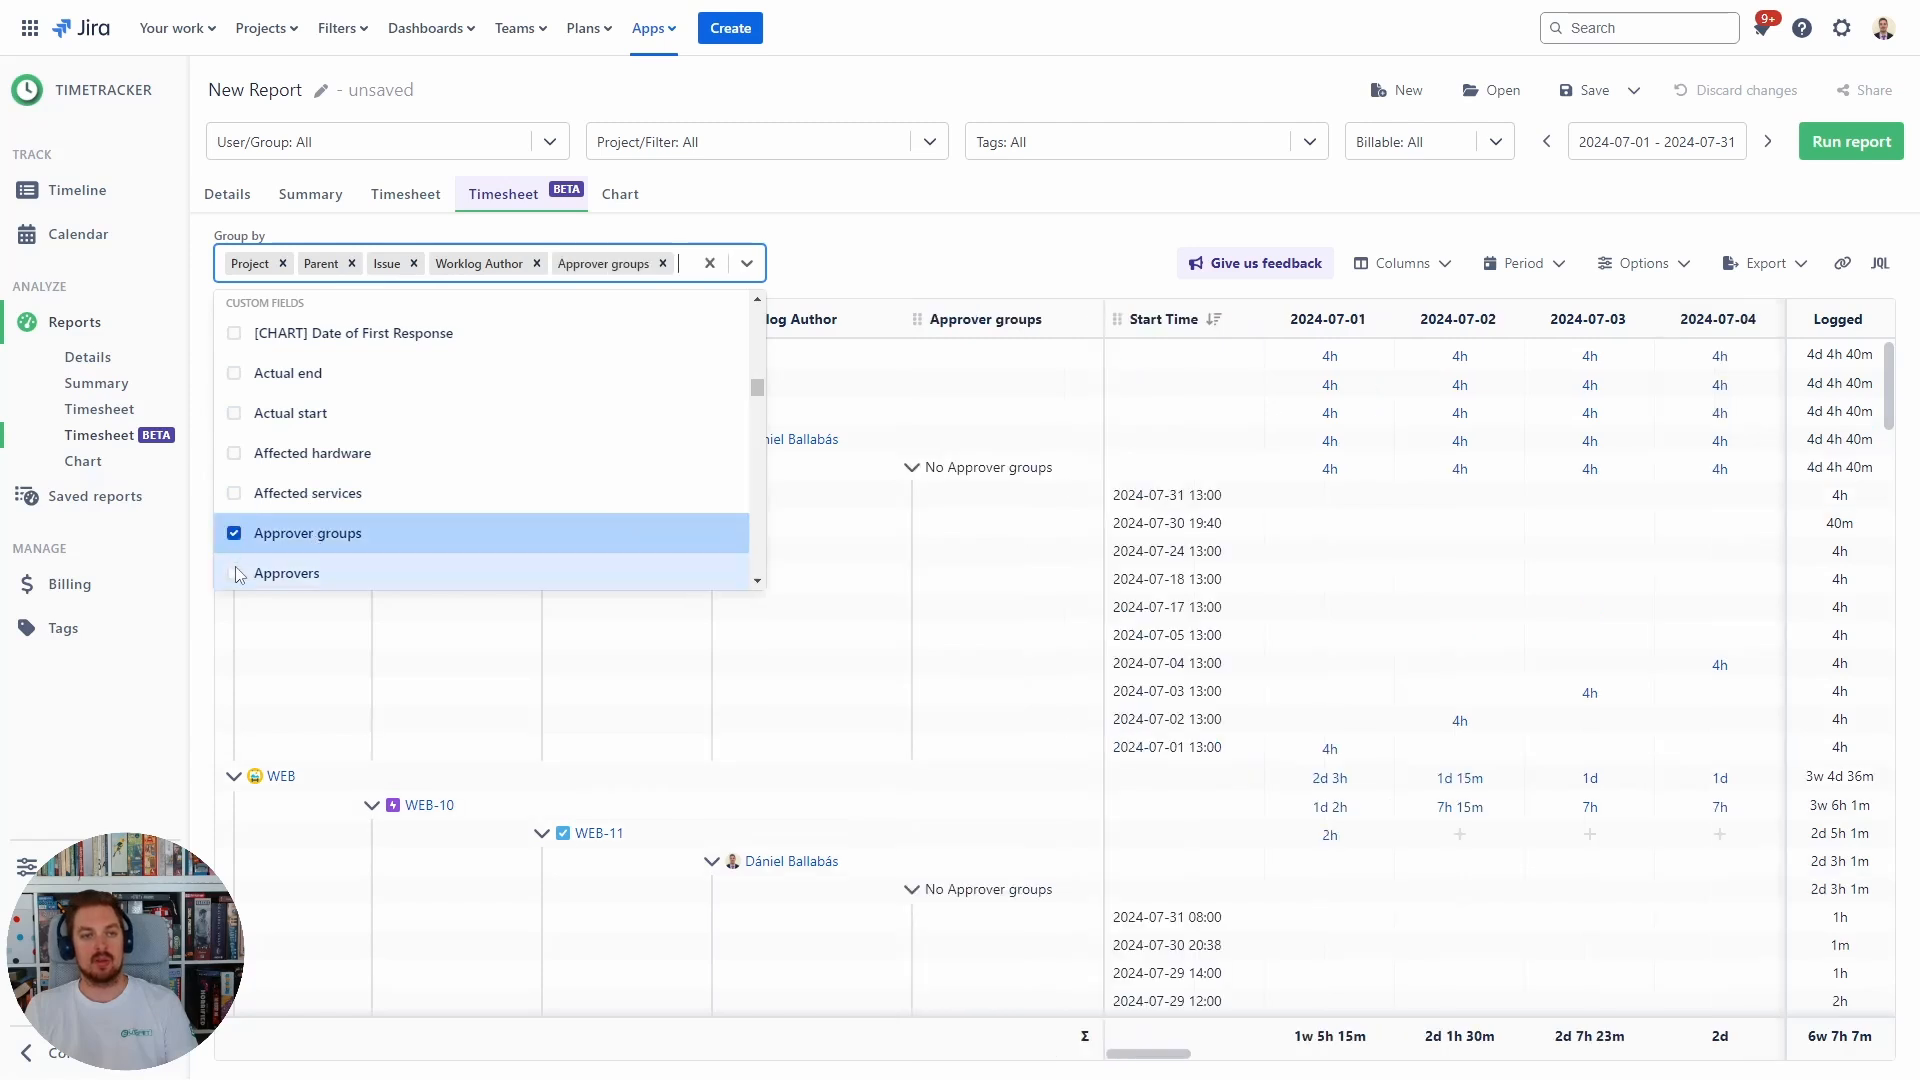
scroll(289, 518, "down", 4)
left_click(280, 476)
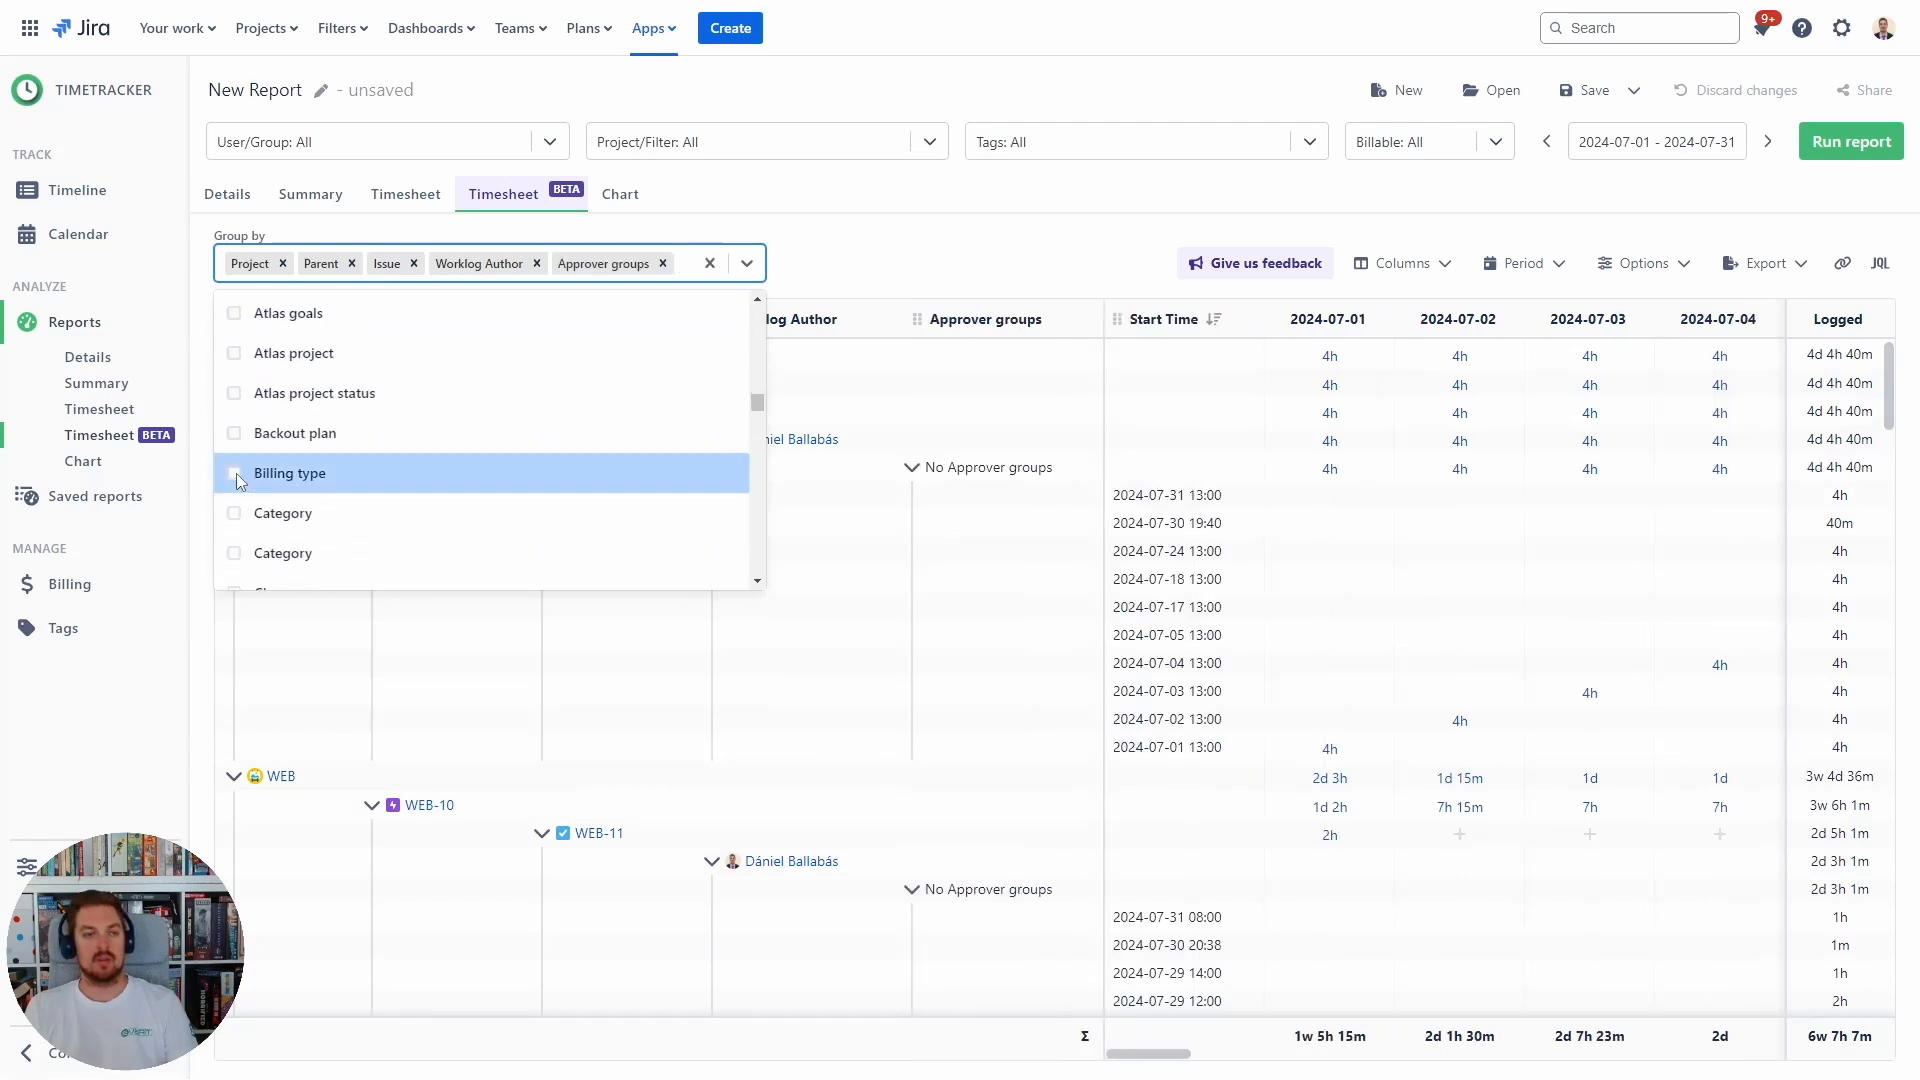
scroll(272, 523, "down", 2)
left_click(318, 510)
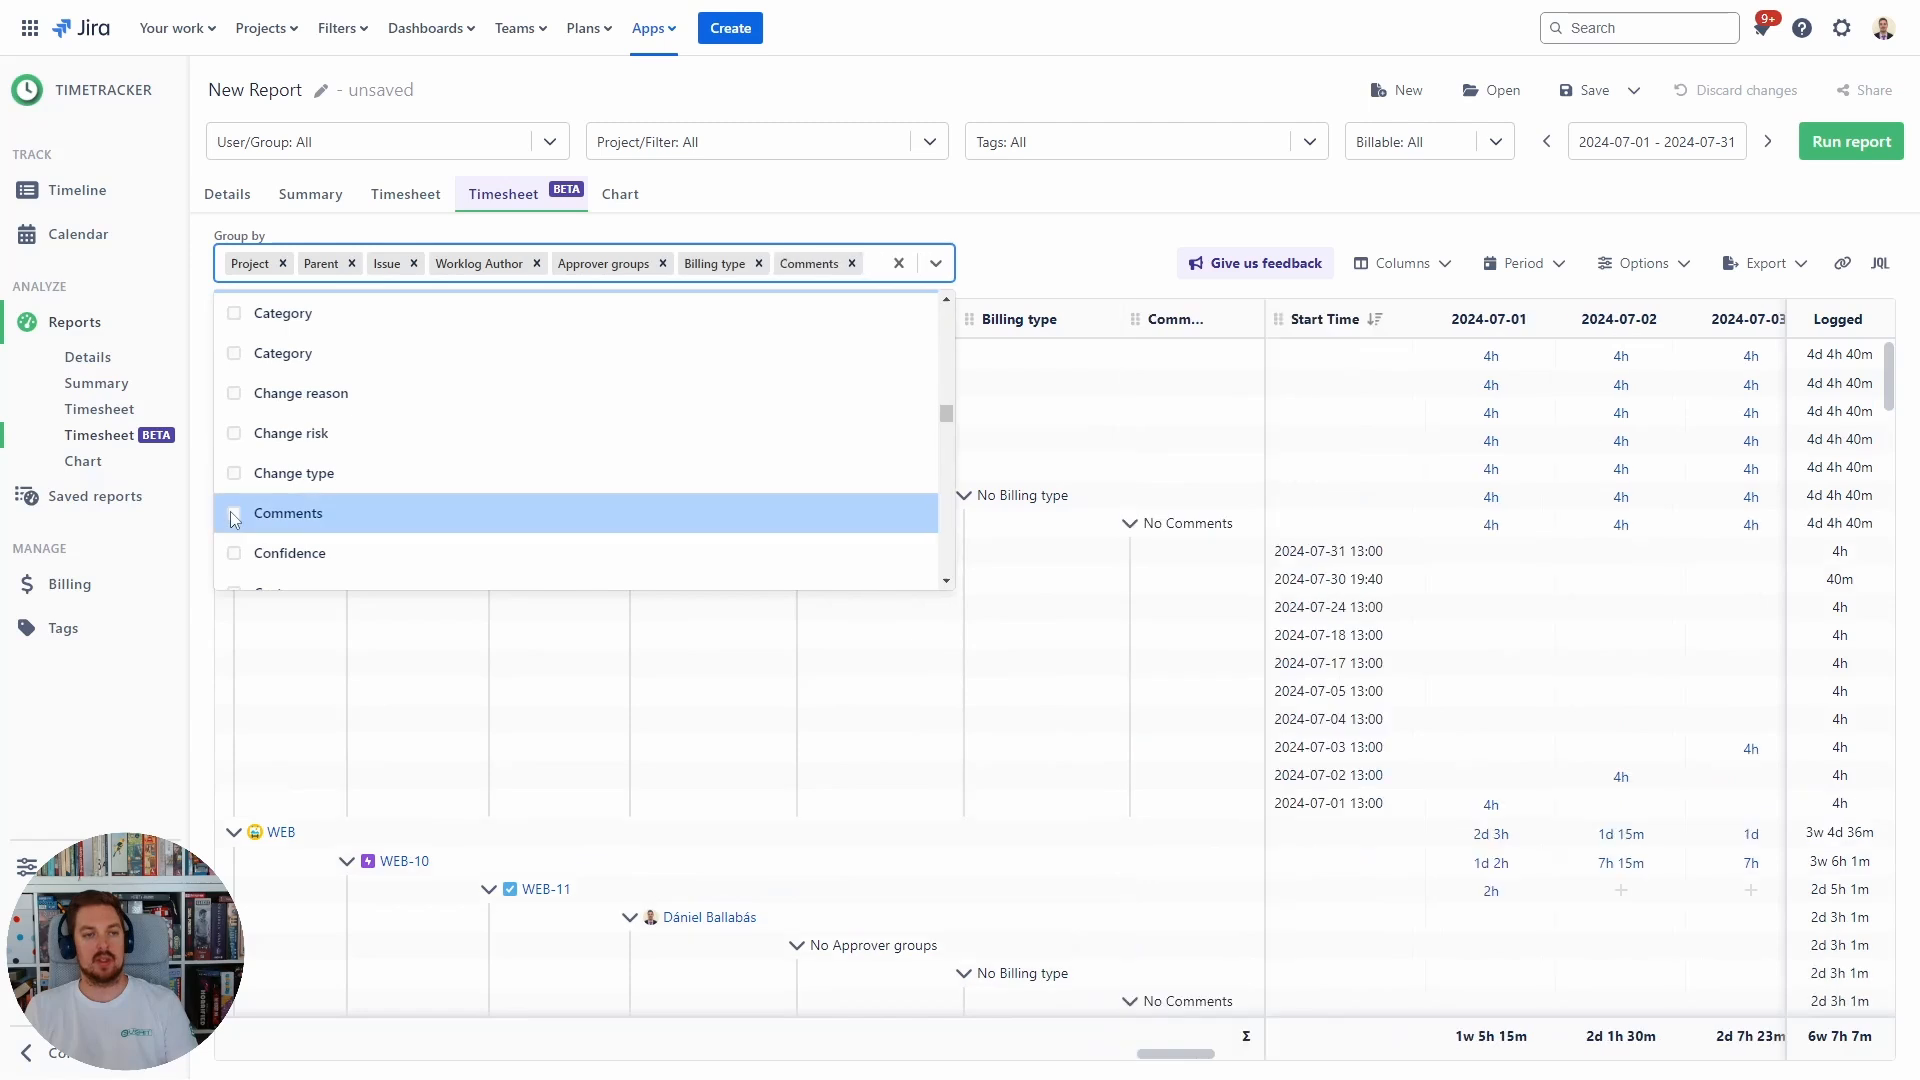
left_click(736, 219)
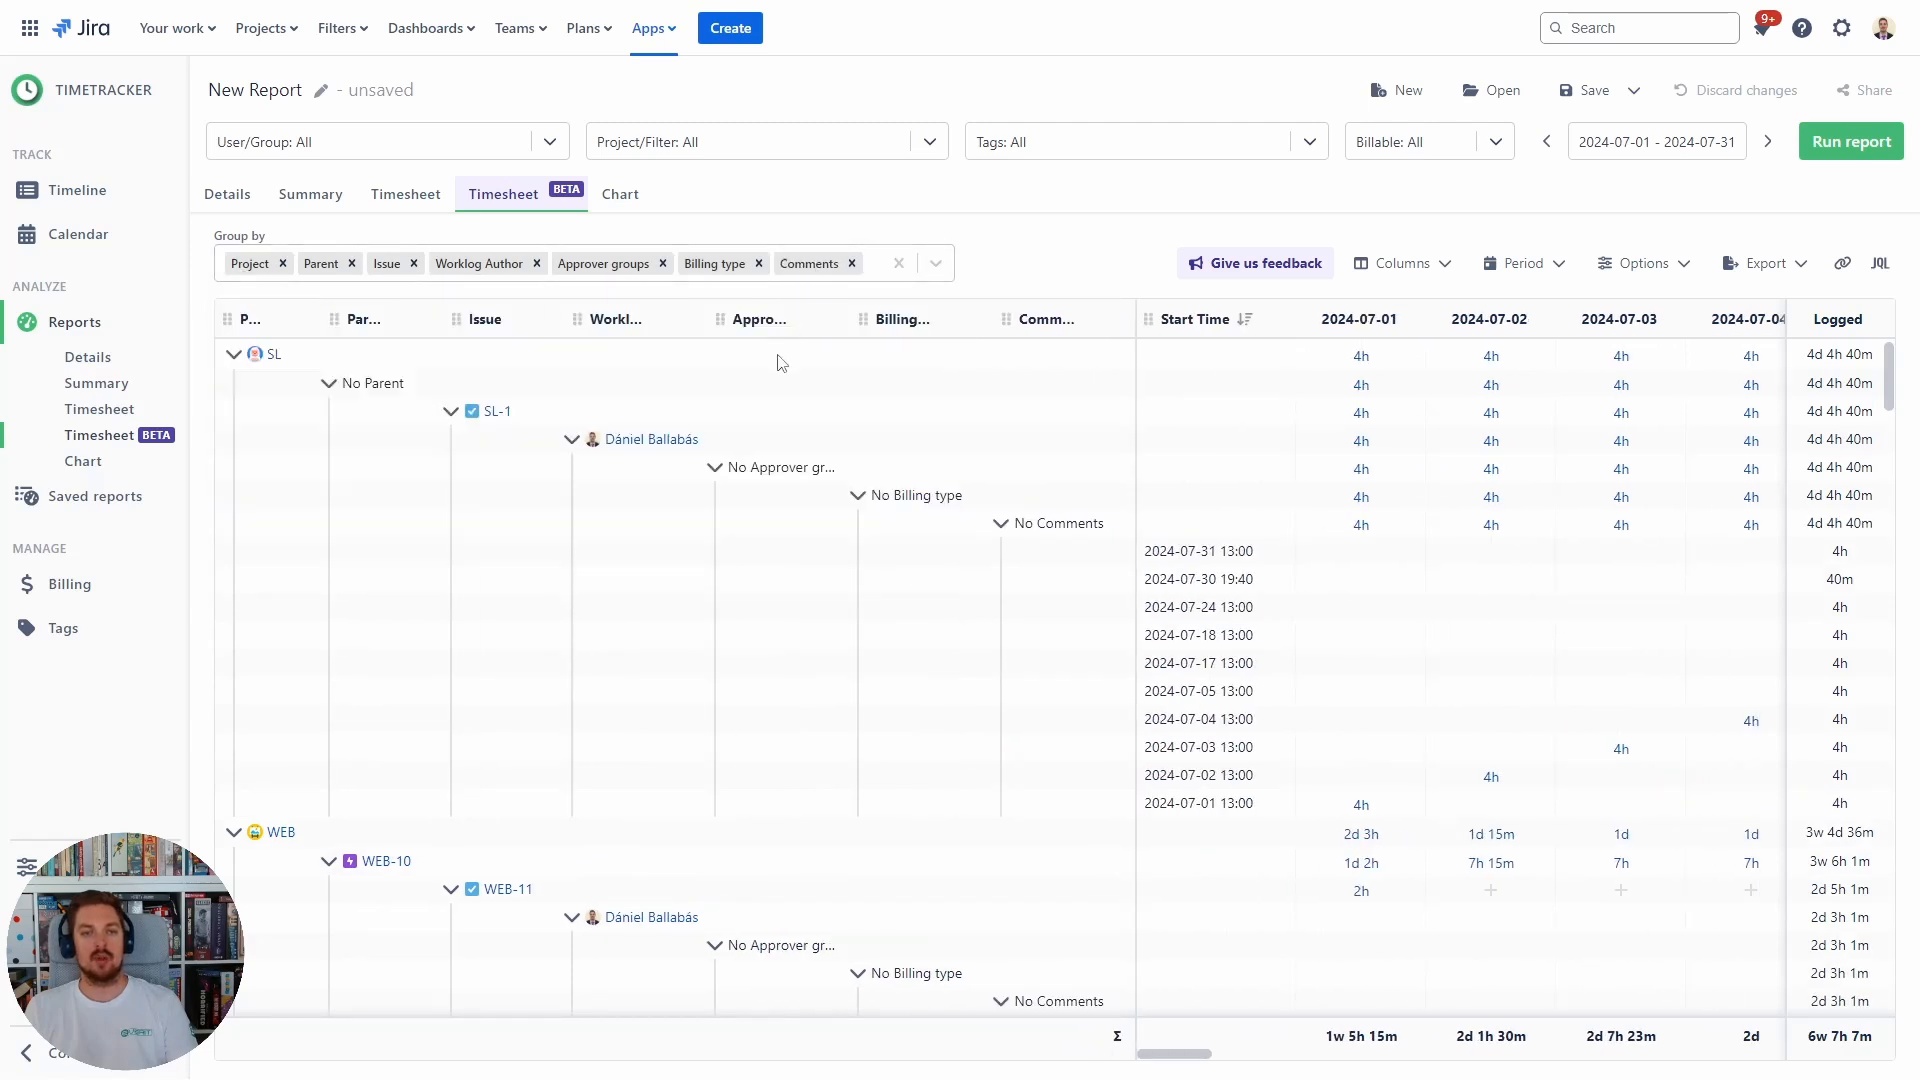
Reorder the beta timesheet's grouping so Approver groups comes first and Billing type sits between Project and Parent.
left_click_drag(602, 262, 244, 265)
left_click_drag(722, 265, 474, 269)
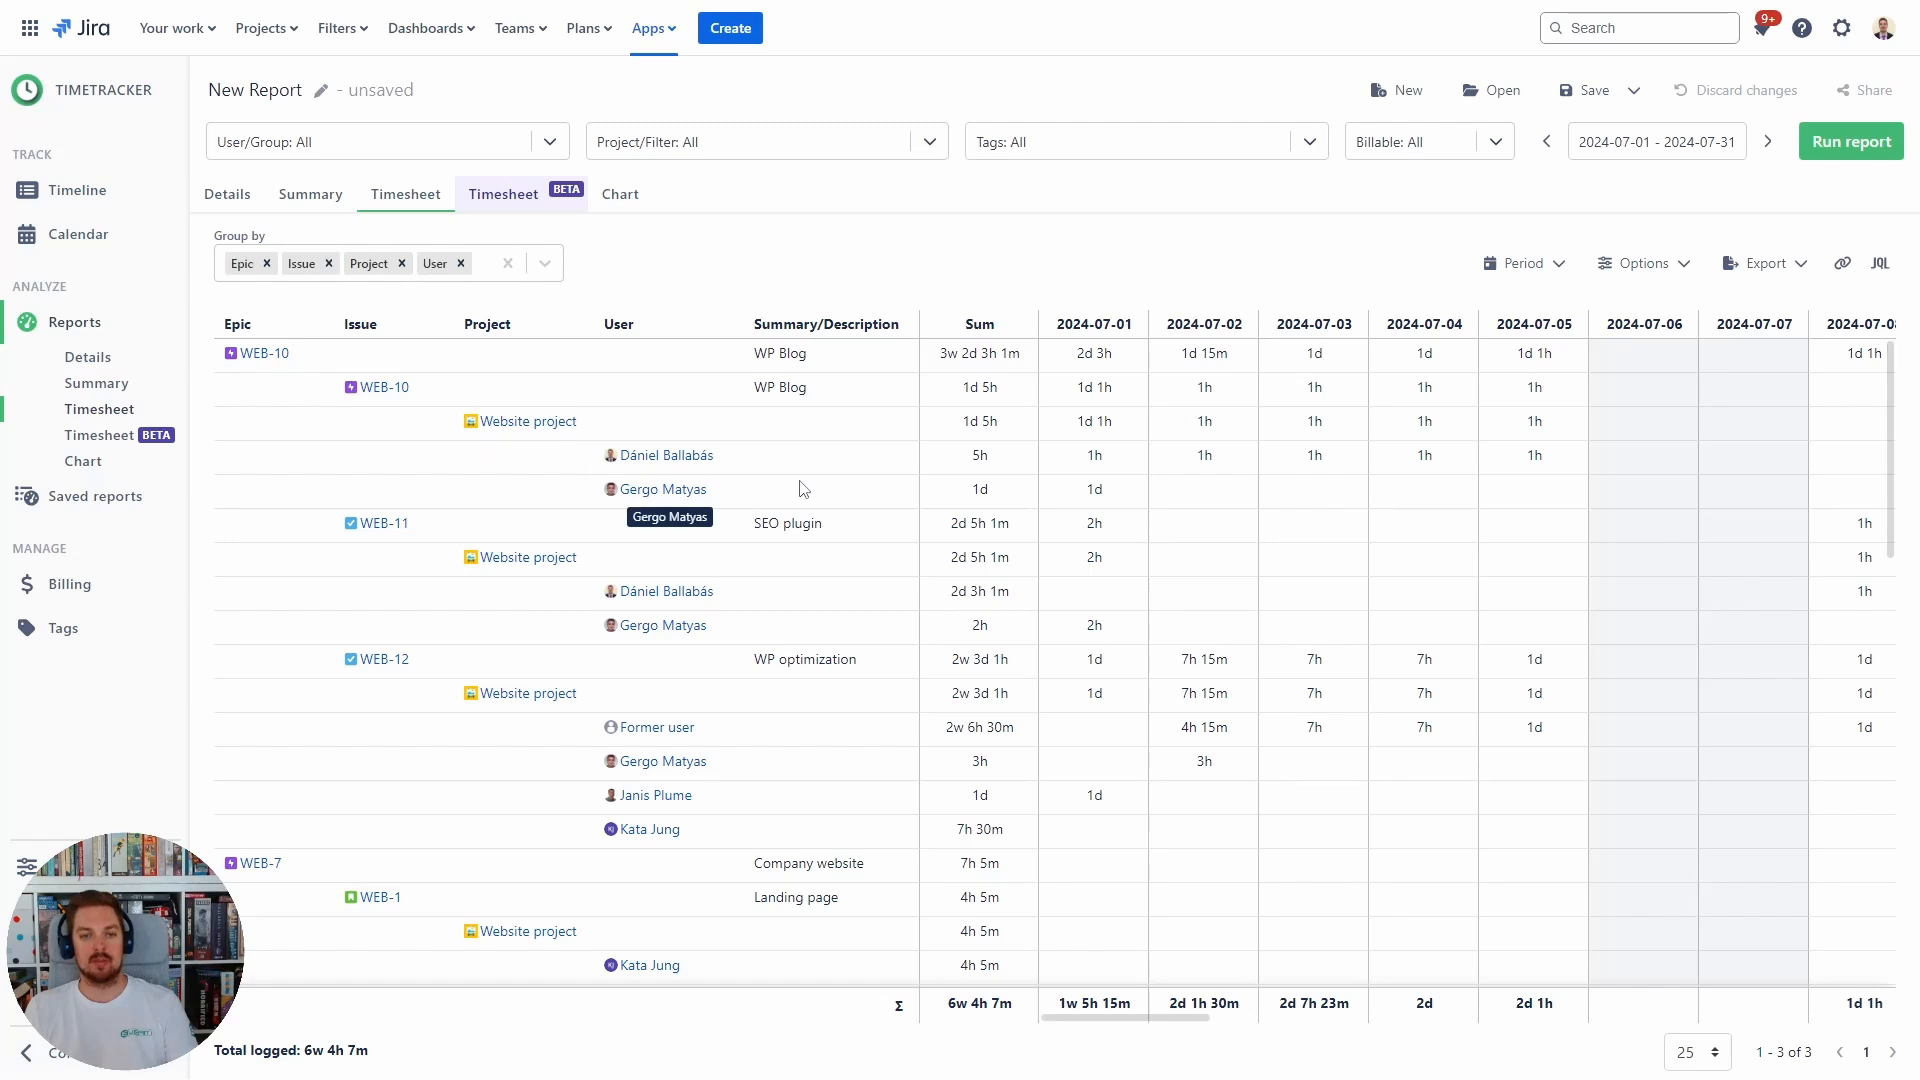
Return to the beta timesheet and collapse its Parent column.
left_click(493, 200)
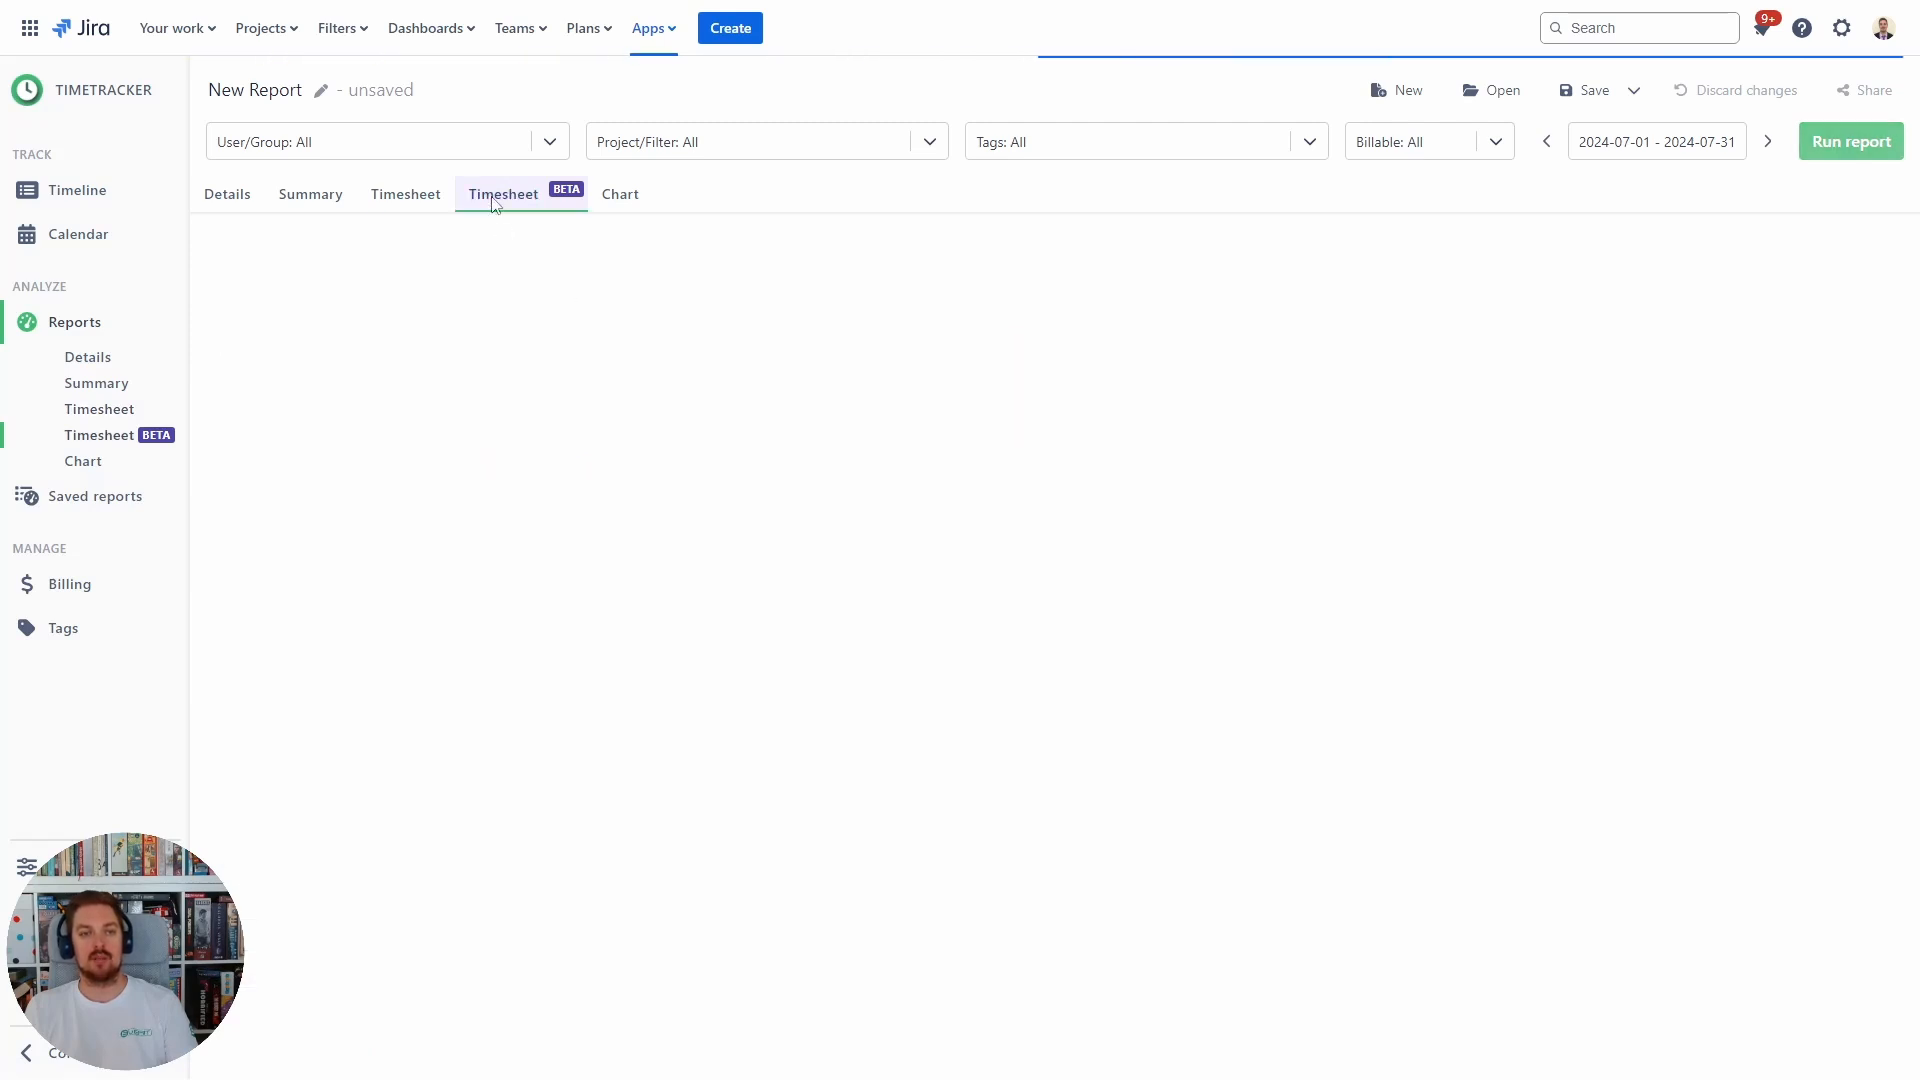
left_click(874, 319)
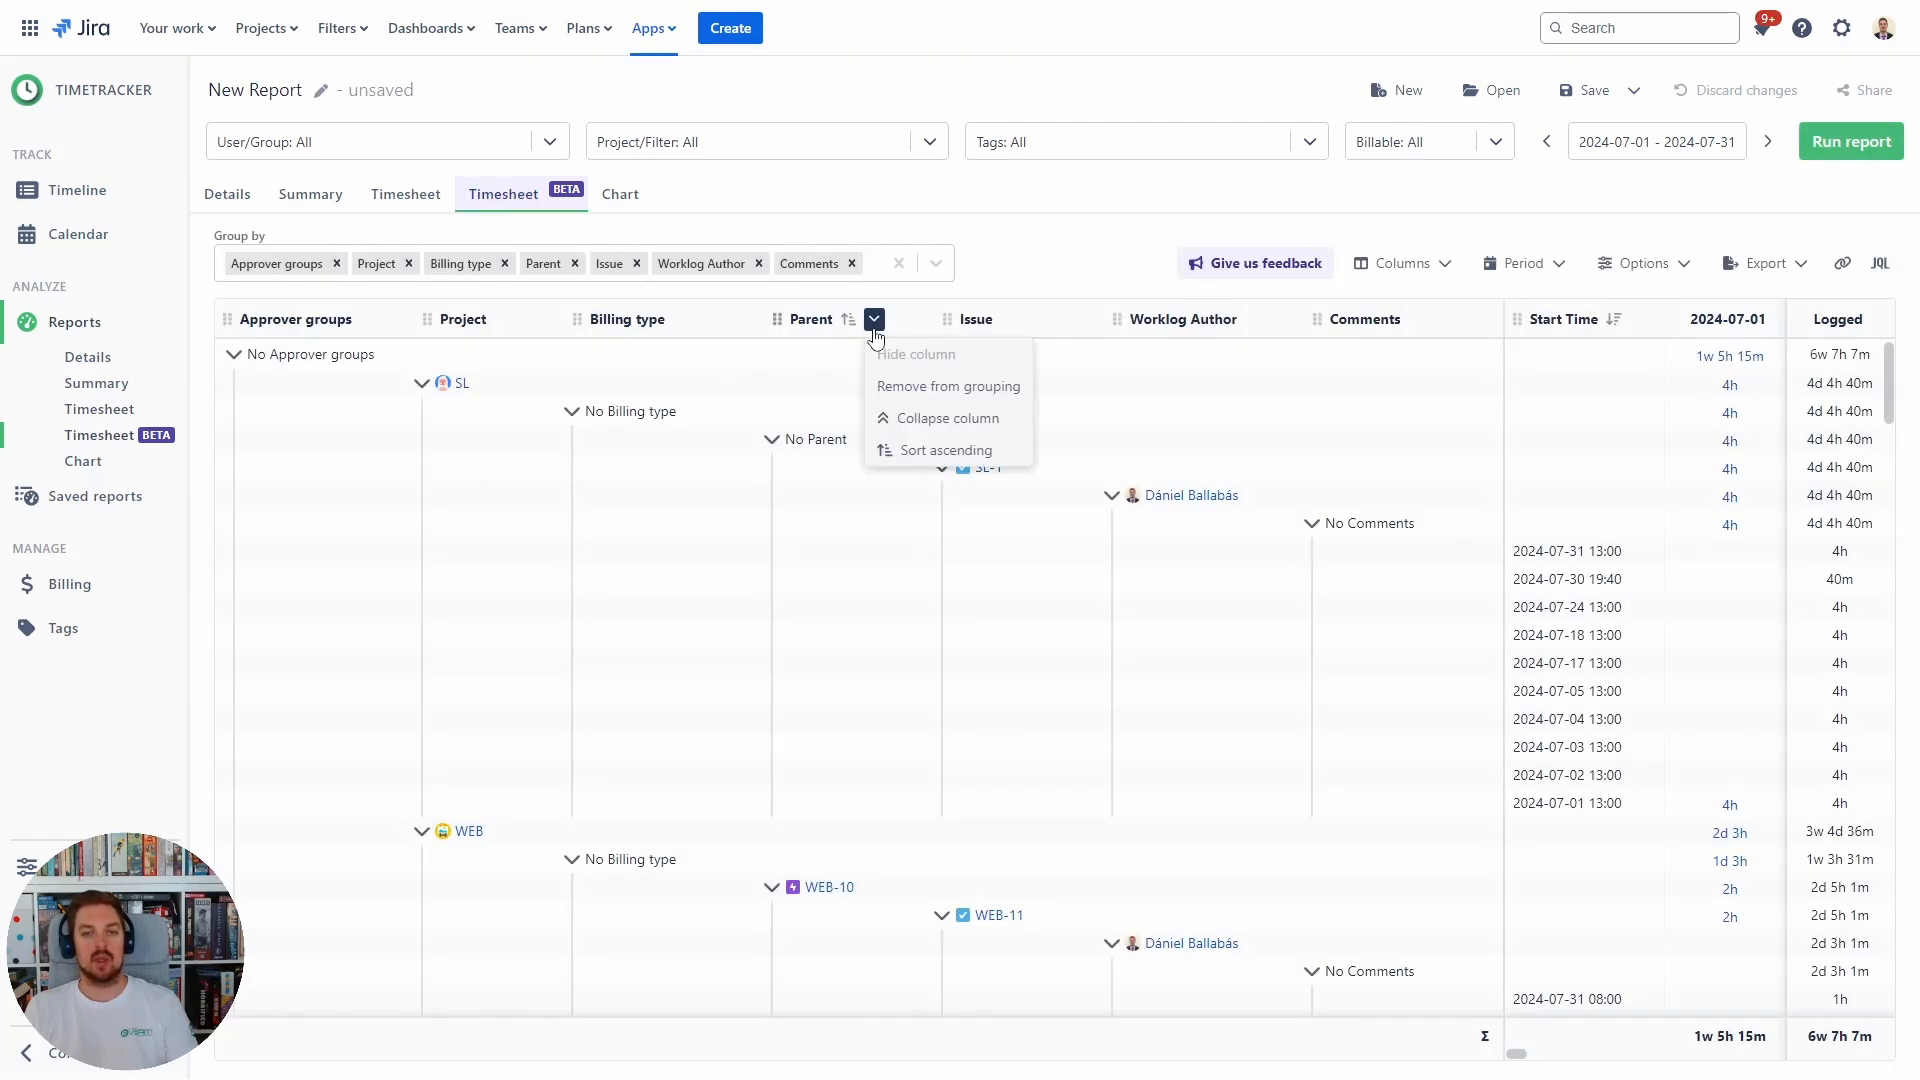
left_click(938, 425)
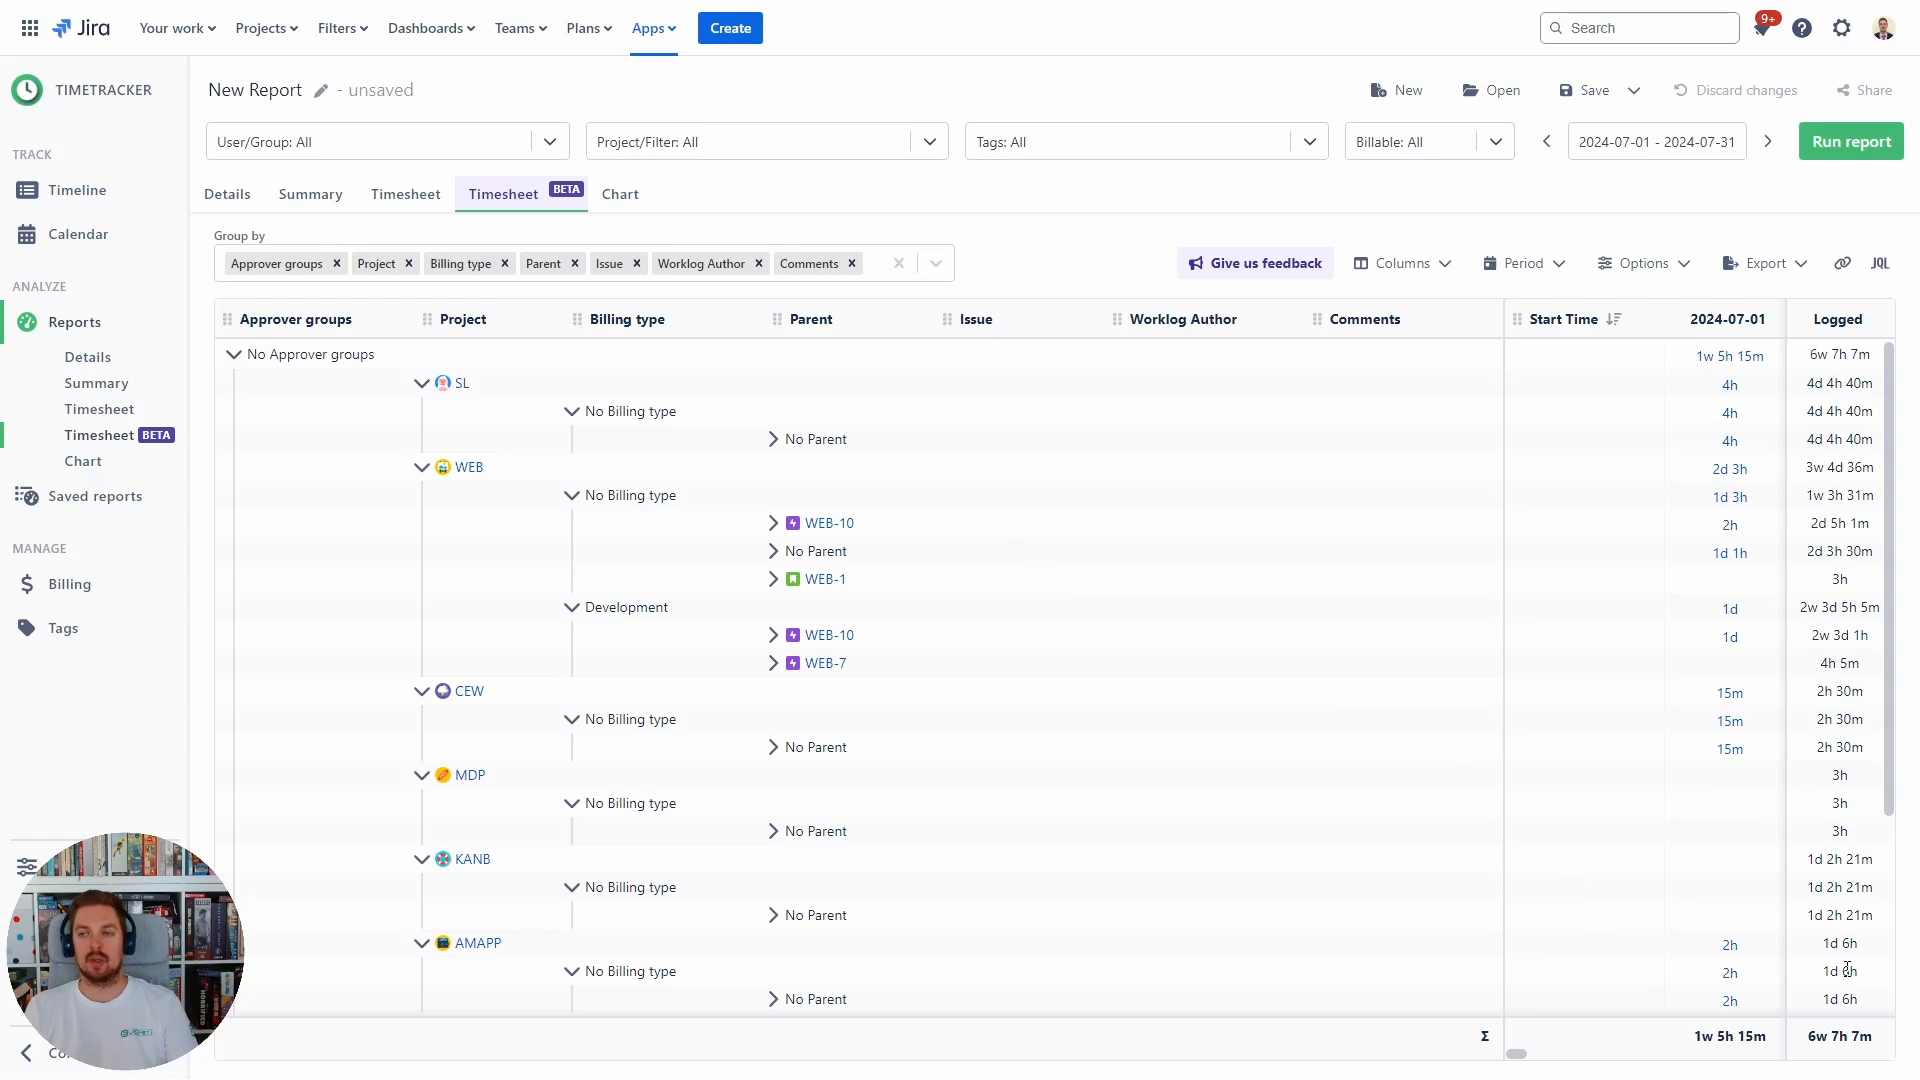
left_click(1796, 266)
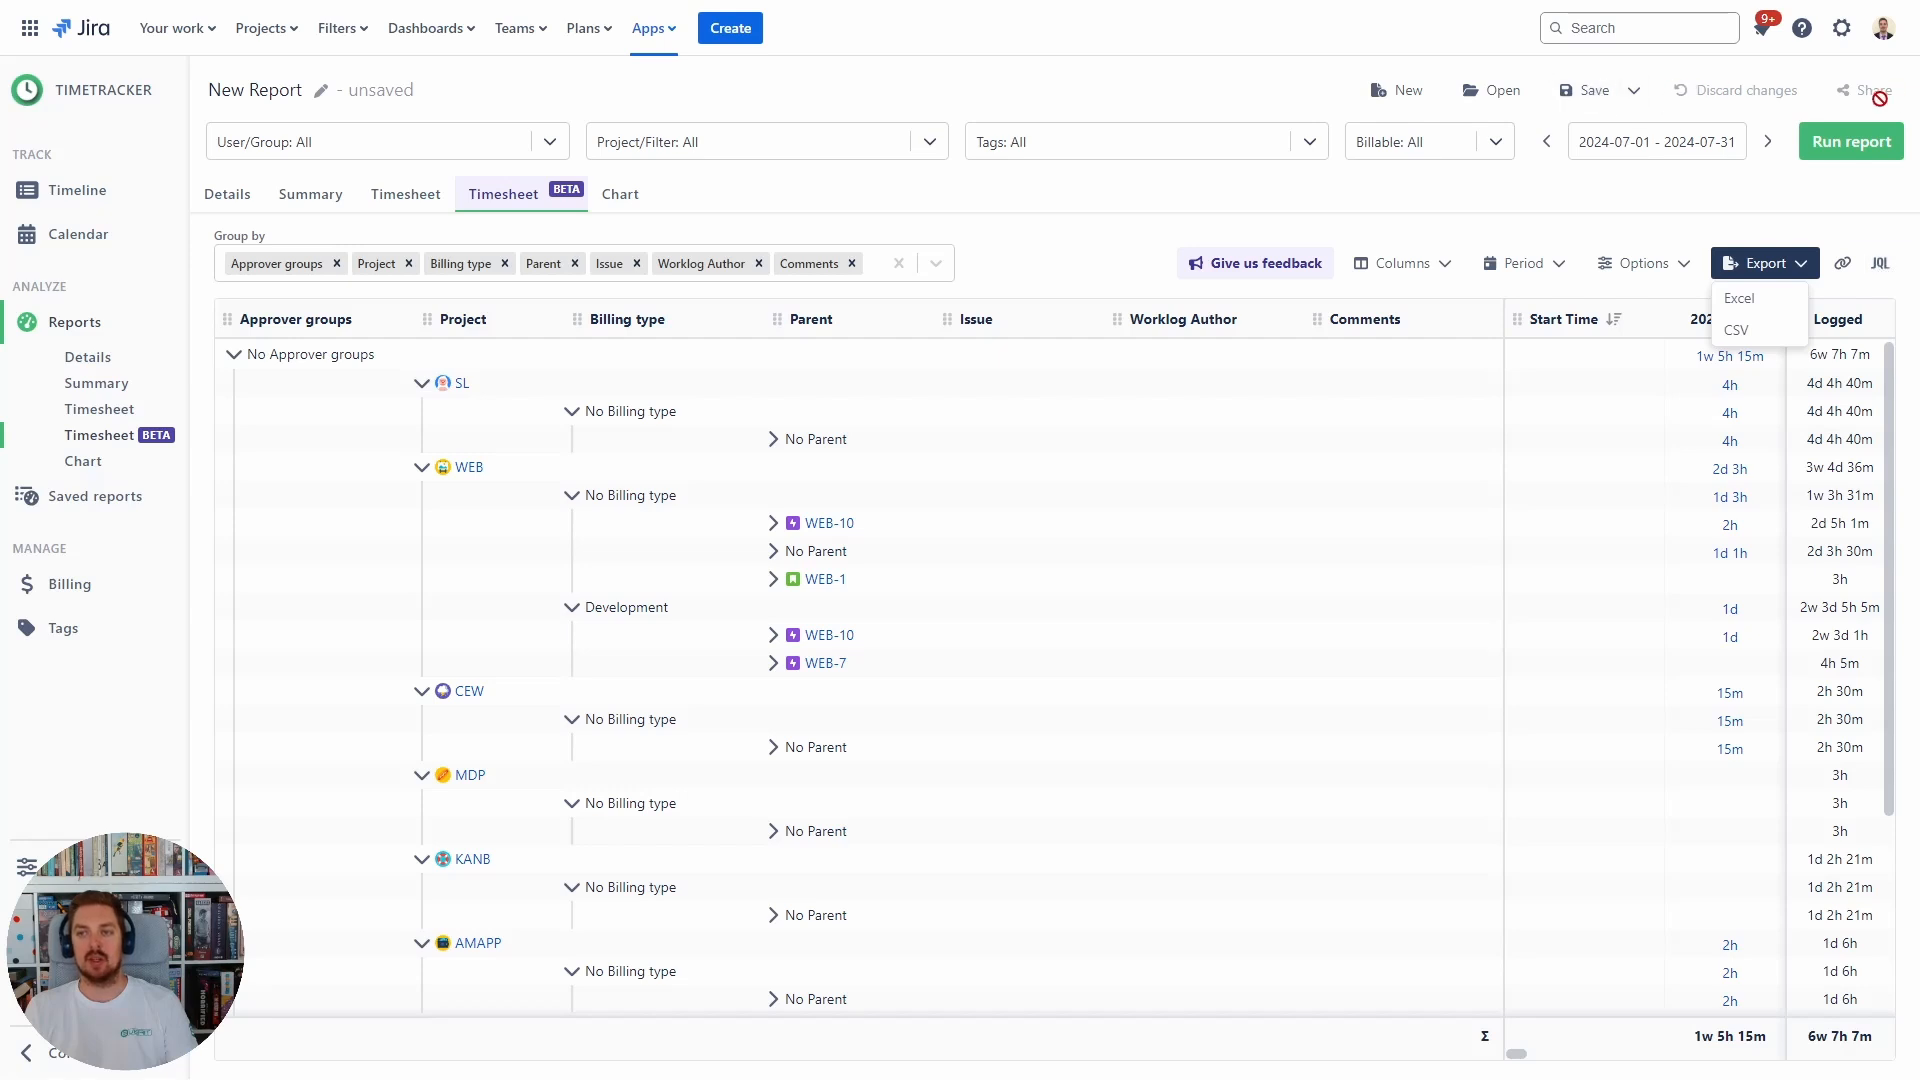
left_click(1420, 220)
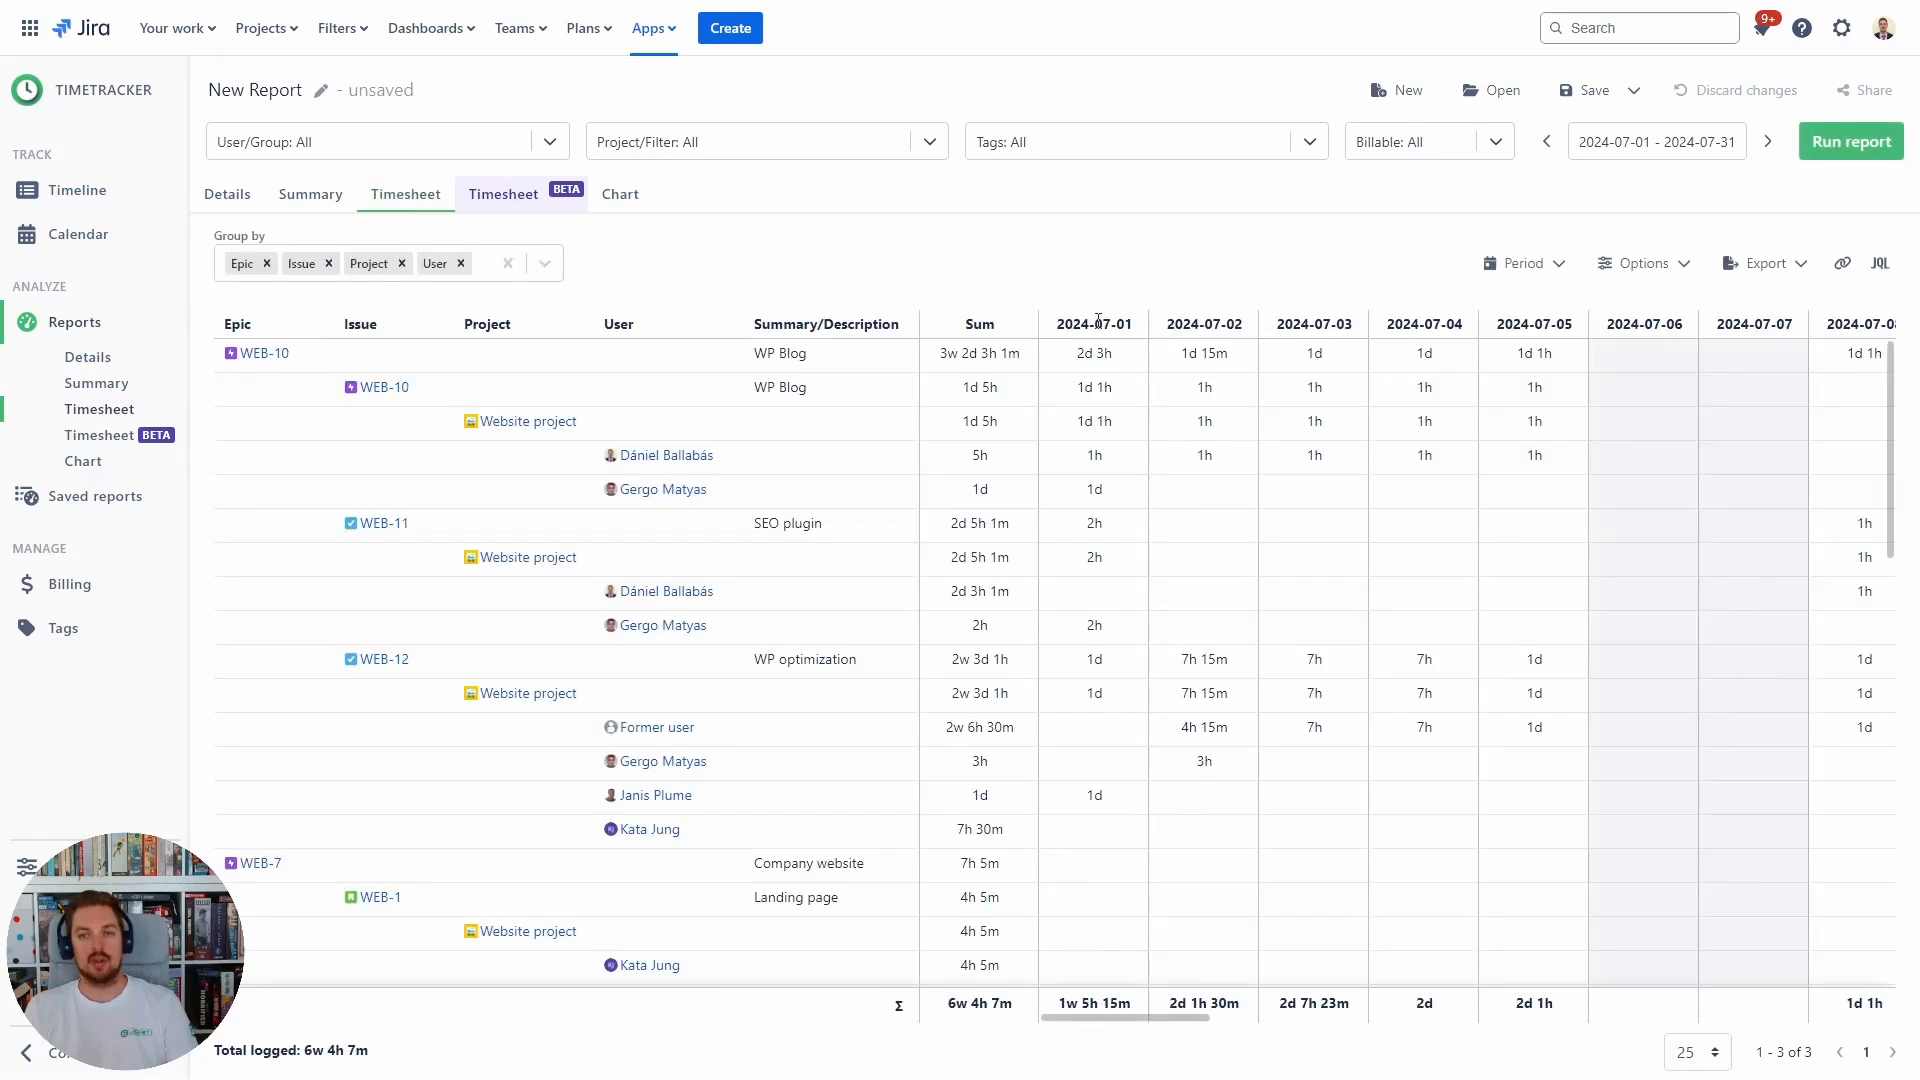
mouse_move(1150, 1030)
left_mouse_down()
mouse_move(1397, 1037)
mouse_move(1143, 1033)
left_mouse_up()
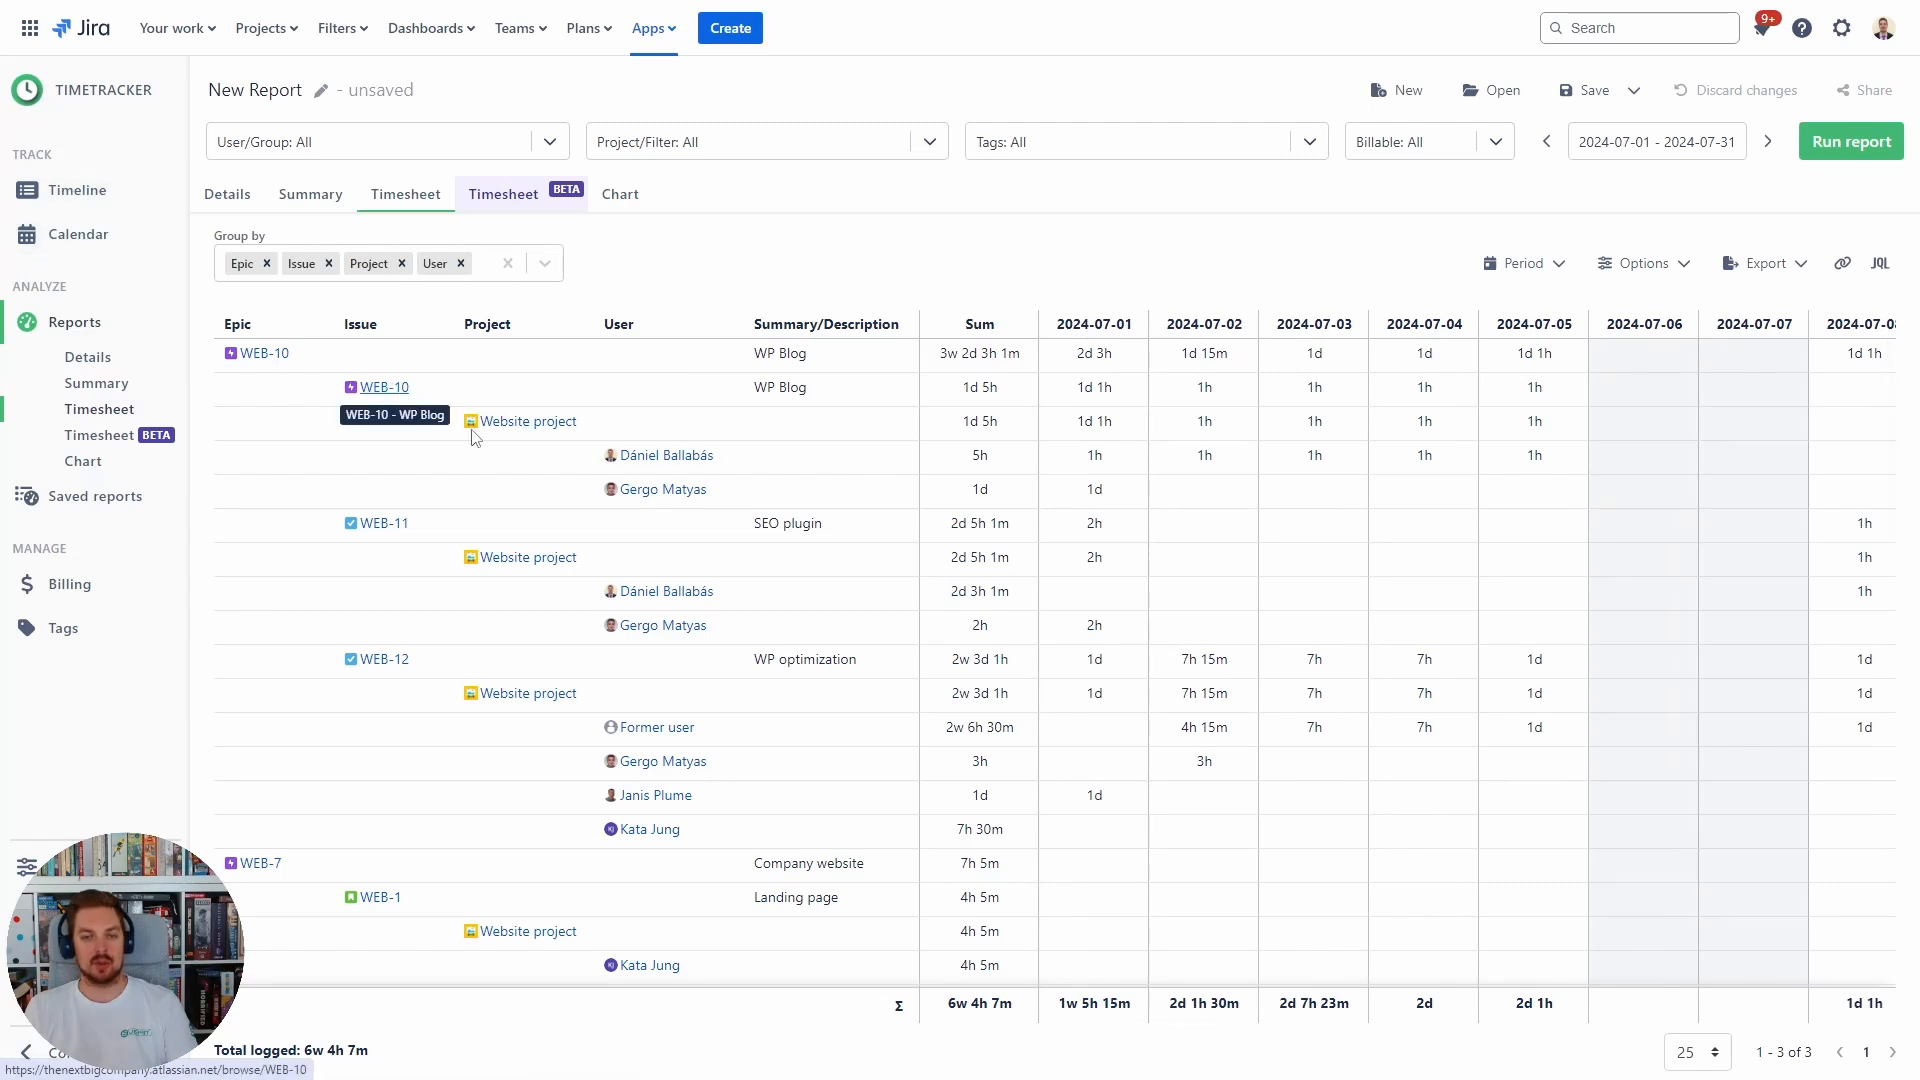
Reopen the beta timesheet and remove Worklog Author, Comments and Issue from its grouping.
left_click(481, 196)
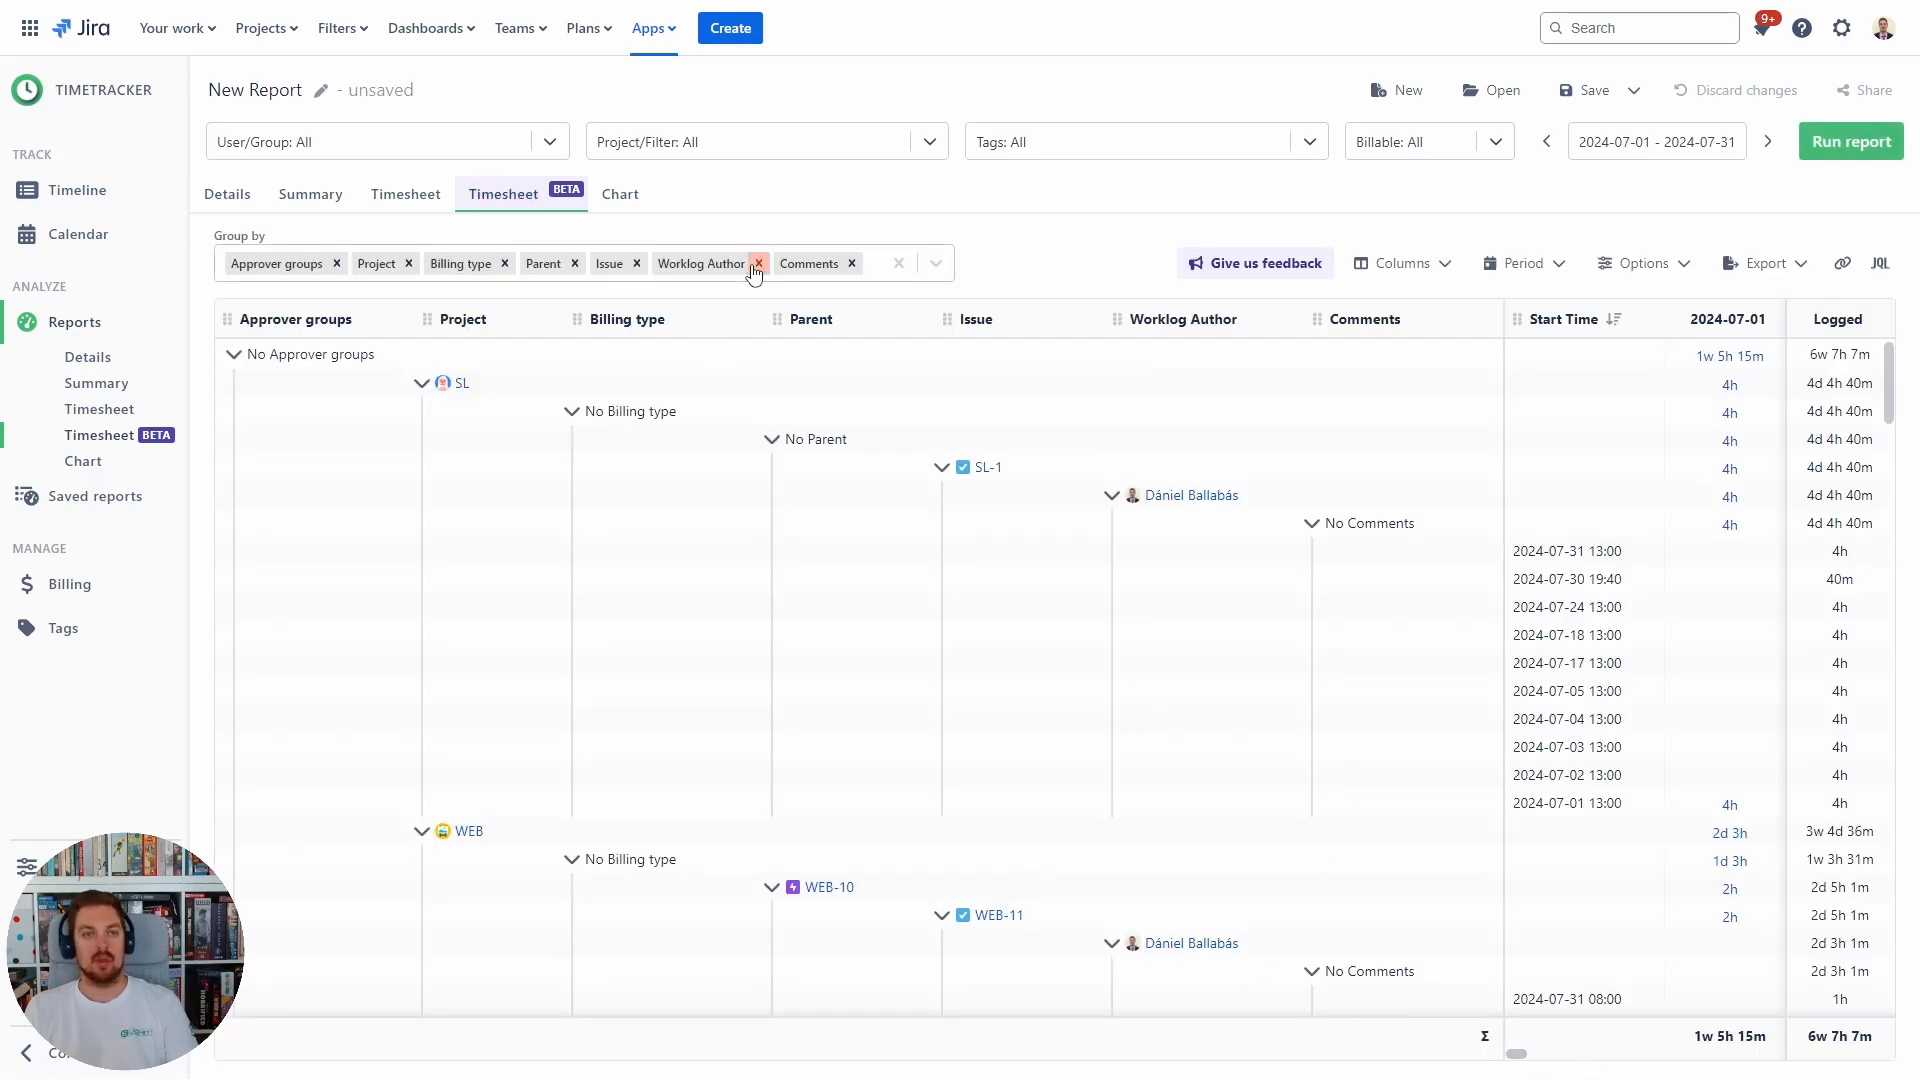
left_click(759, 263)
left_click(730, 263)
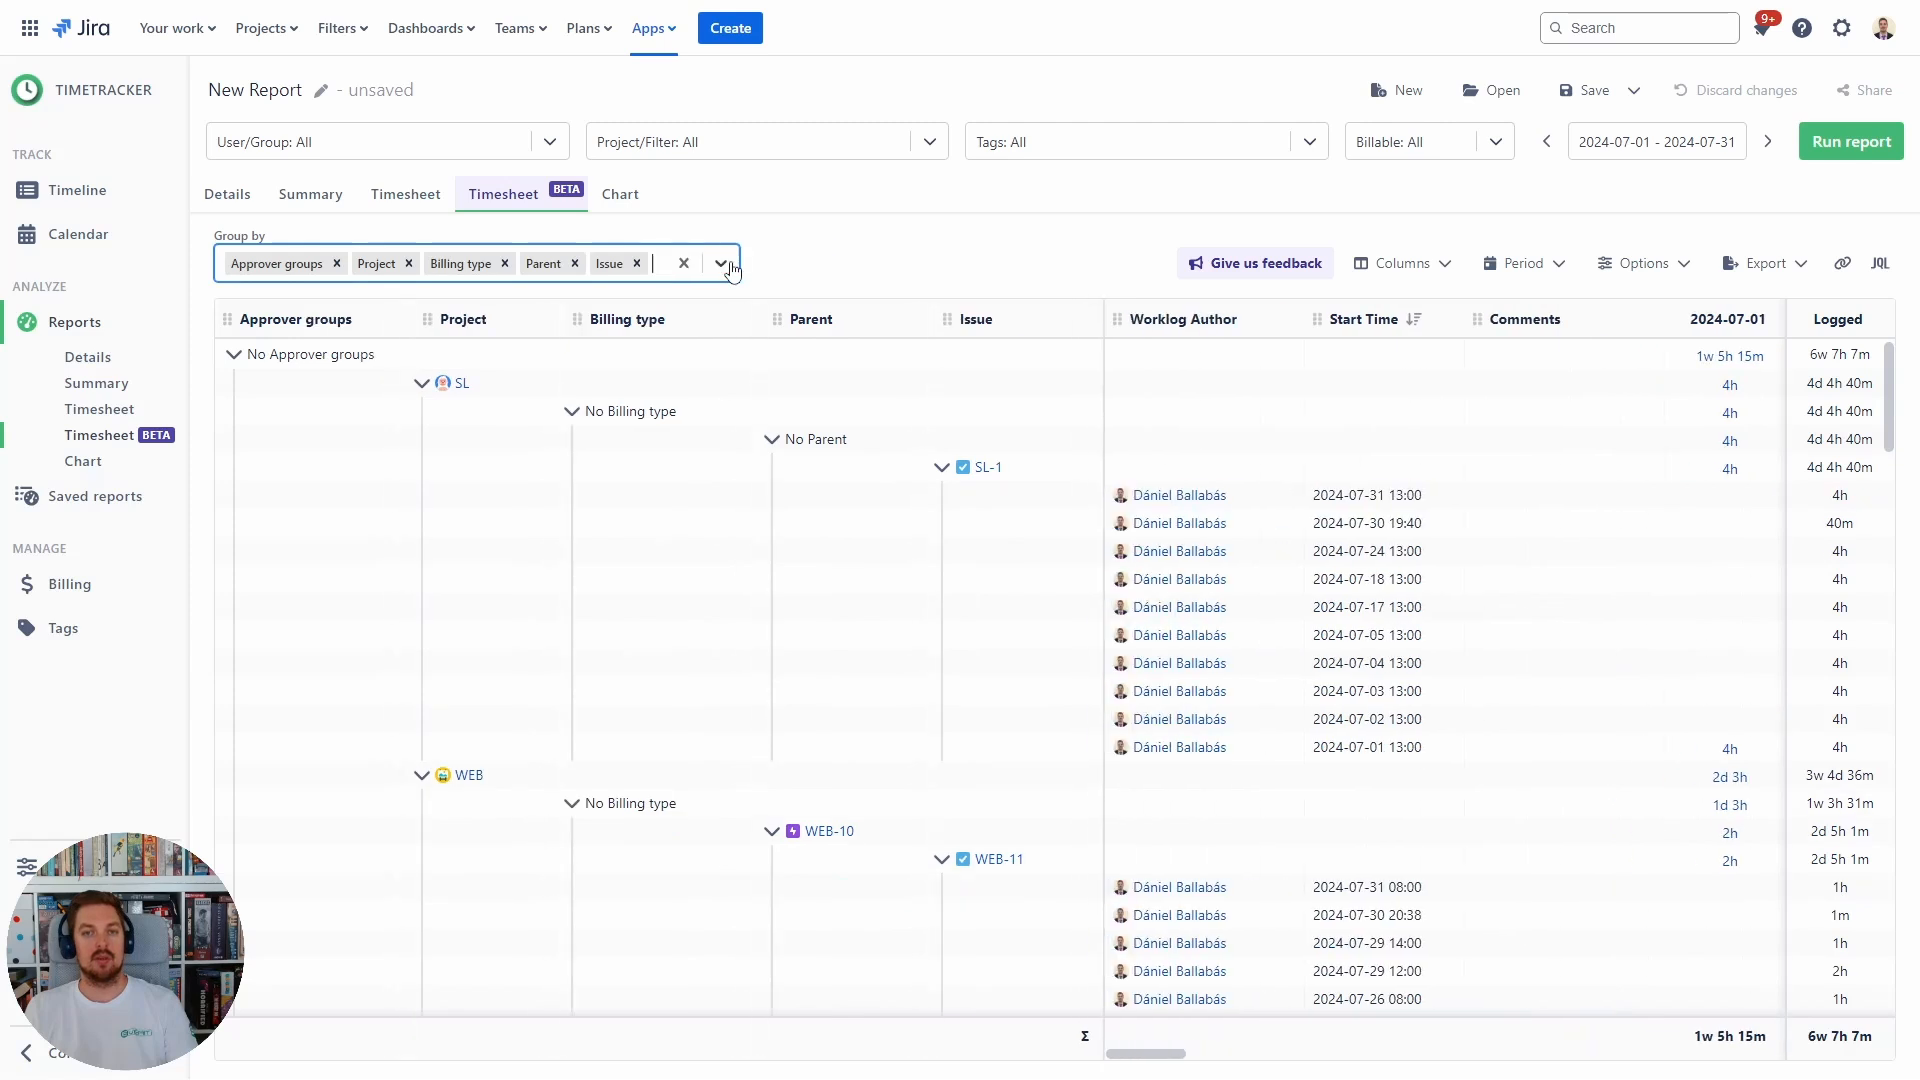
left_click(636, 263)
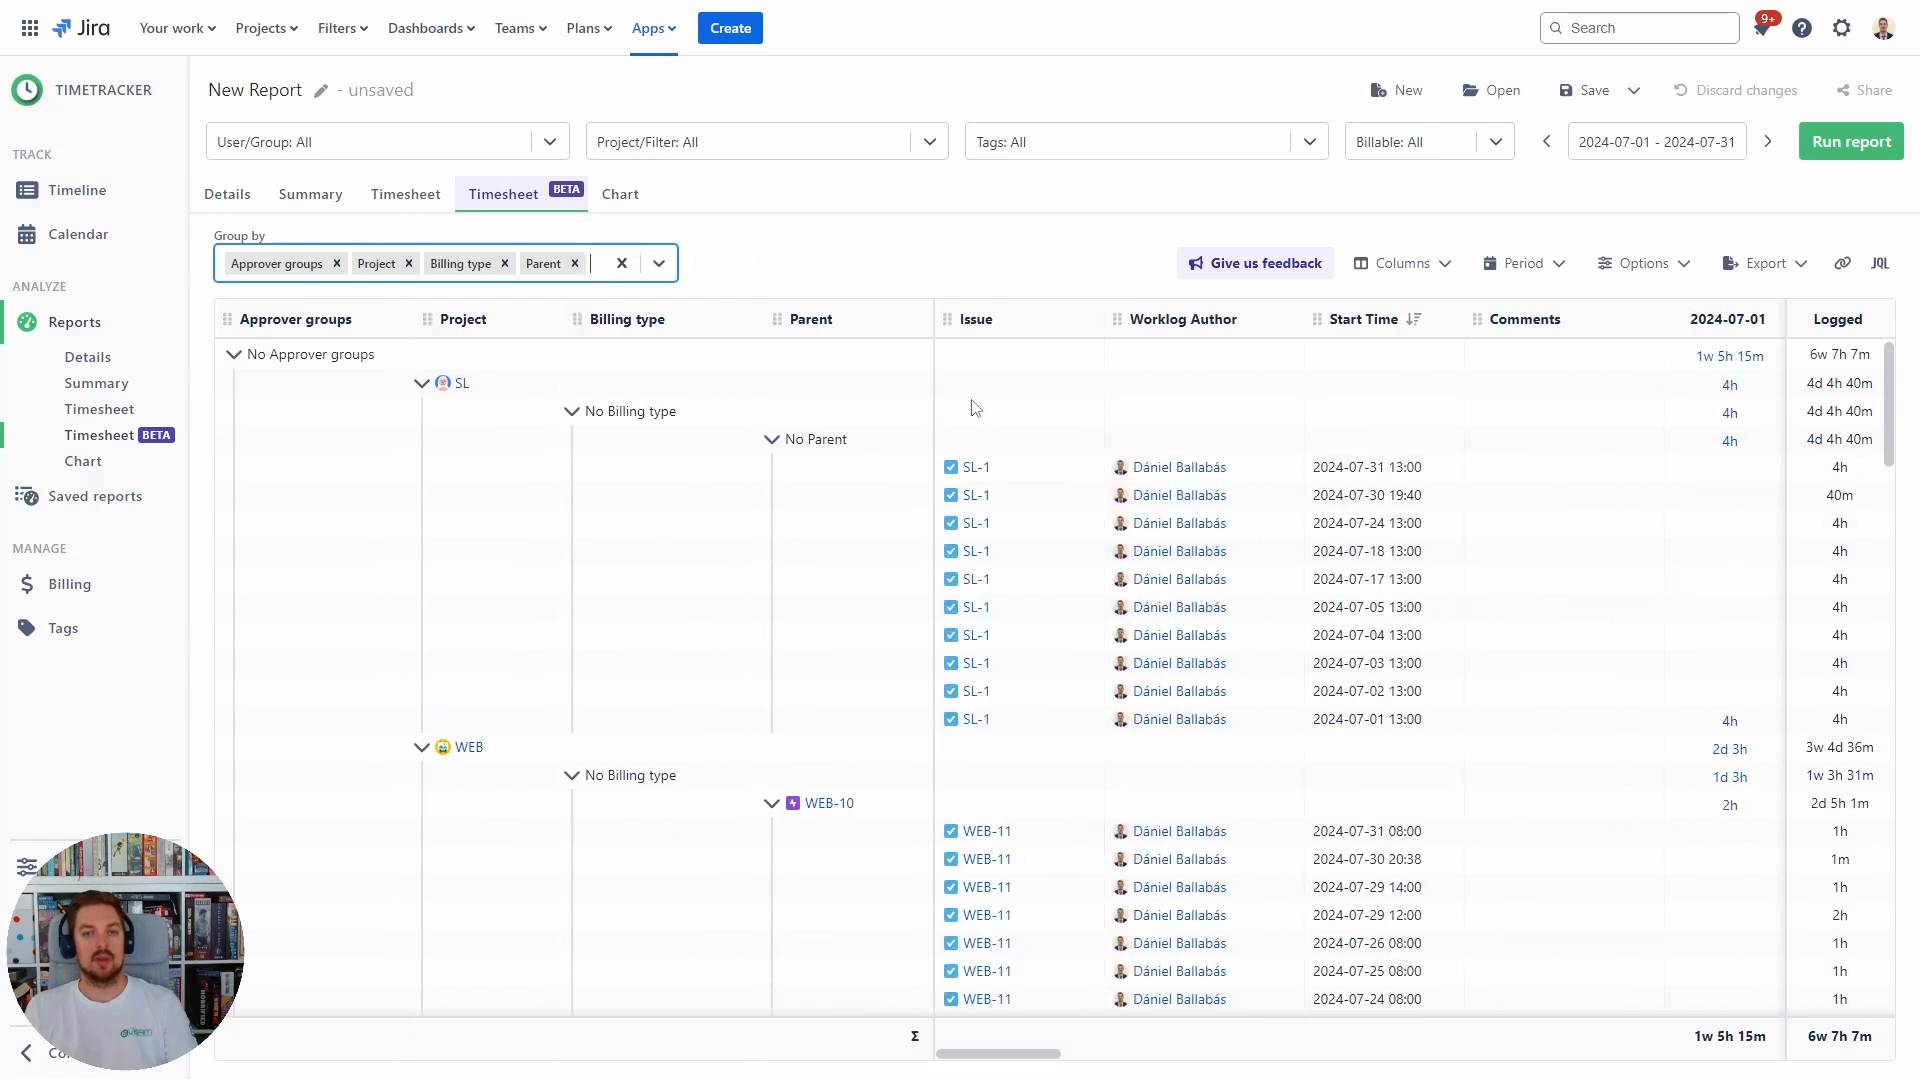
Open the SL project's worklogs for 2024-07-03 and inspect the edit form of the SL-1 Sick Leaves 2024 entry without changing it.
left_click_drag(977, 1056, 1100, 1056)
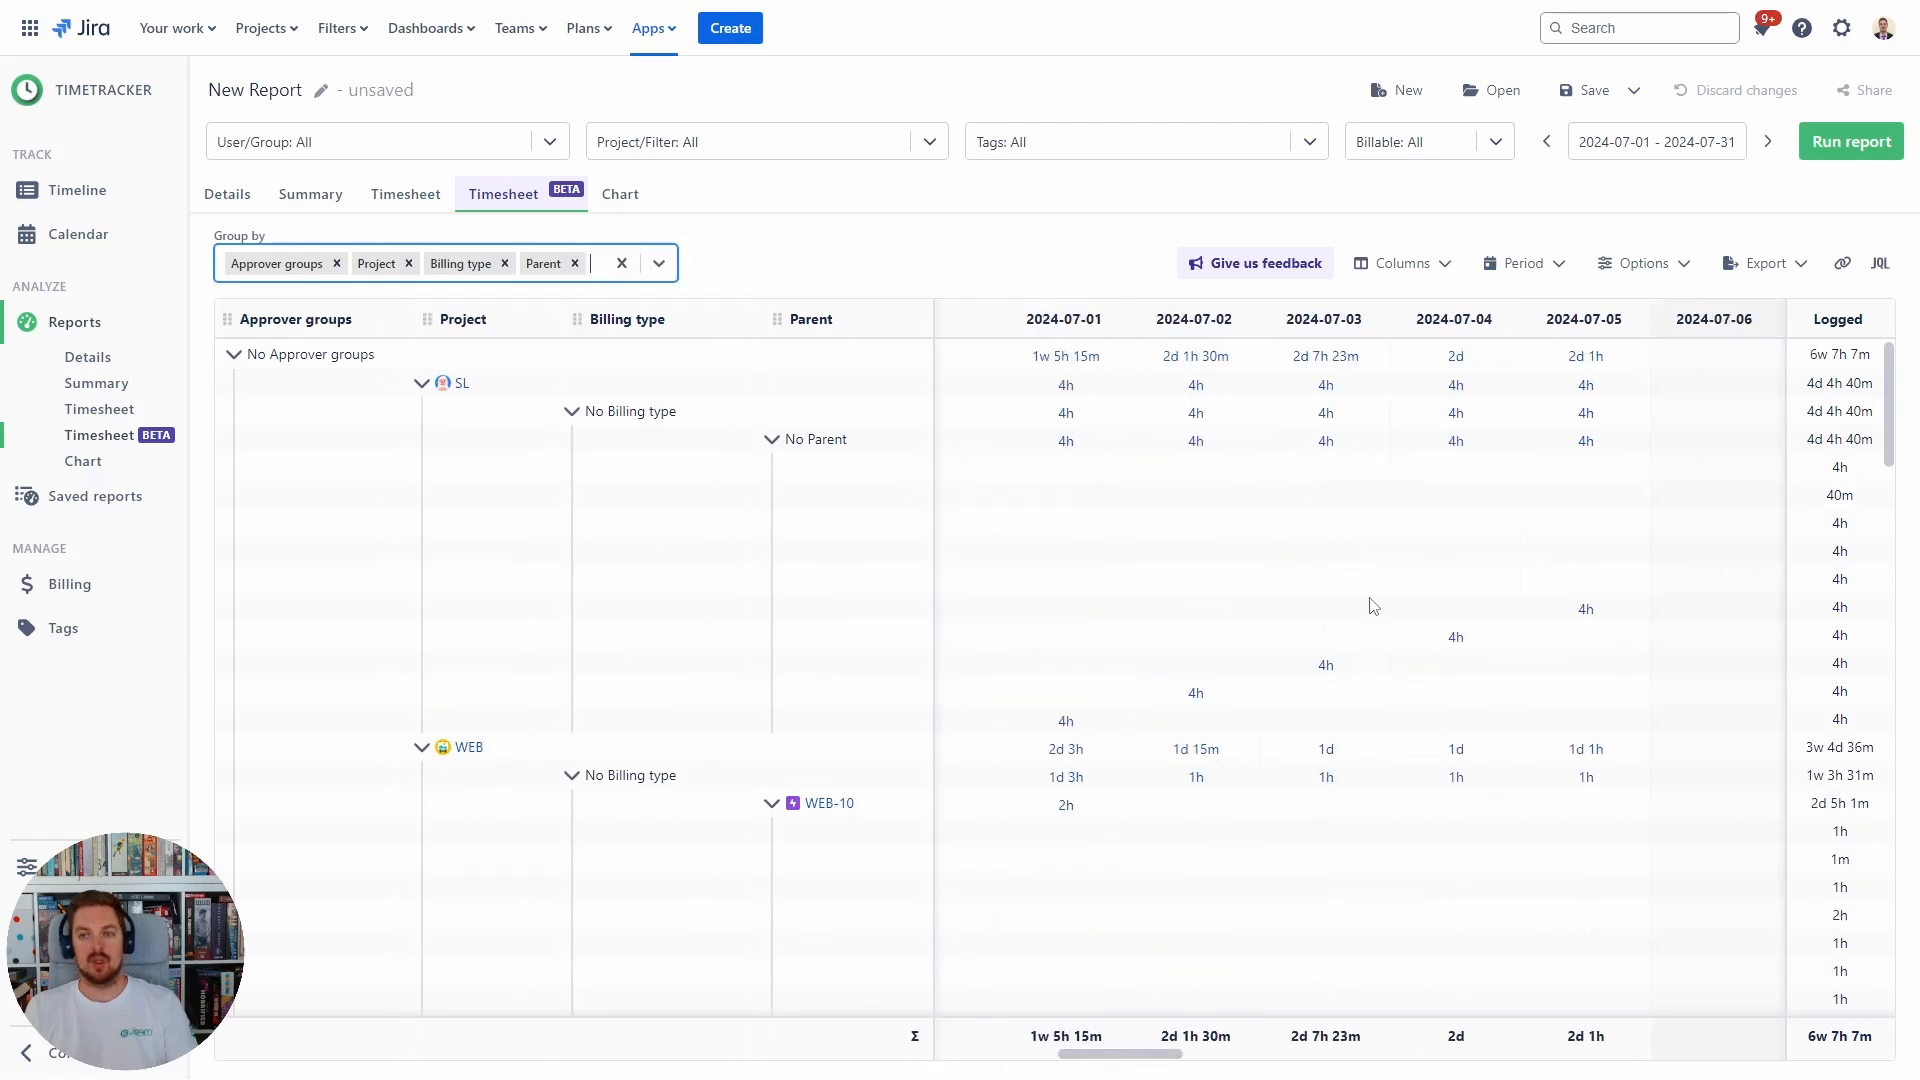
left_click(1326, 414)
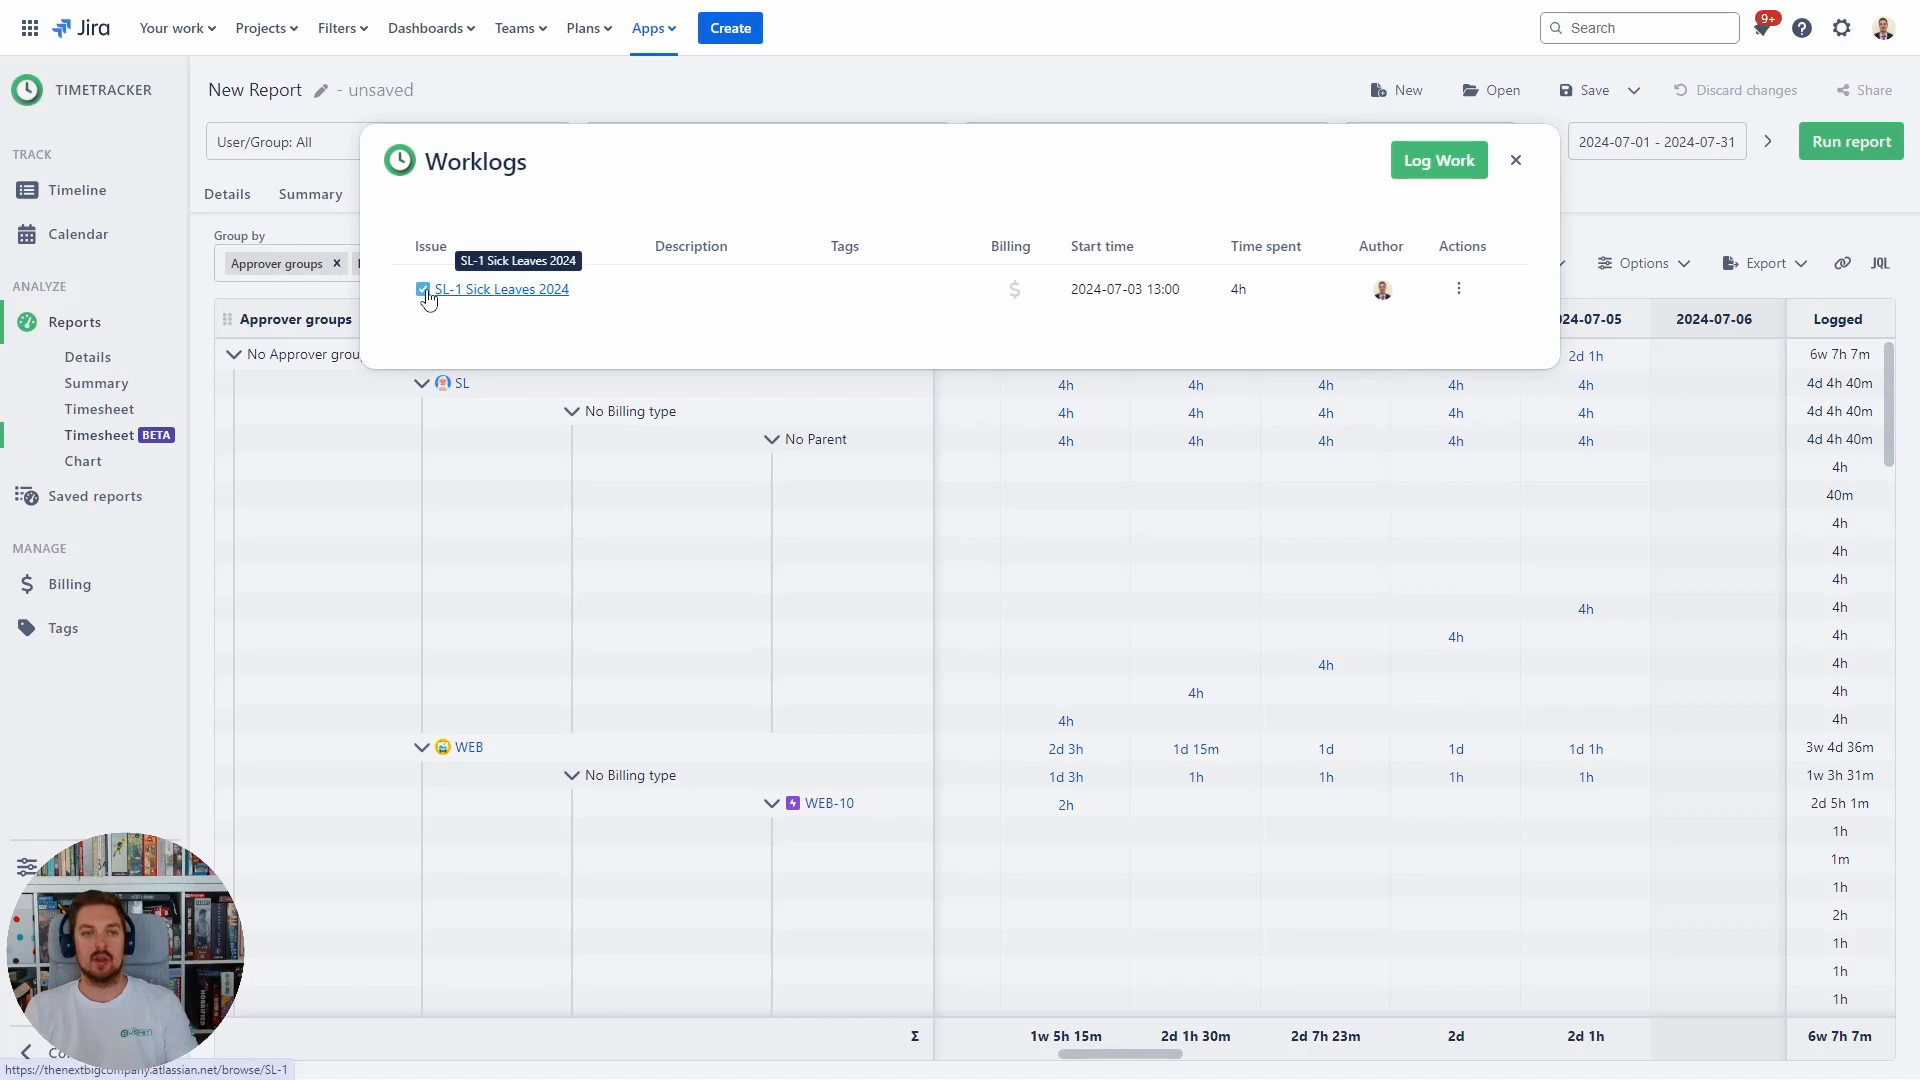
left_click(1458, 289)
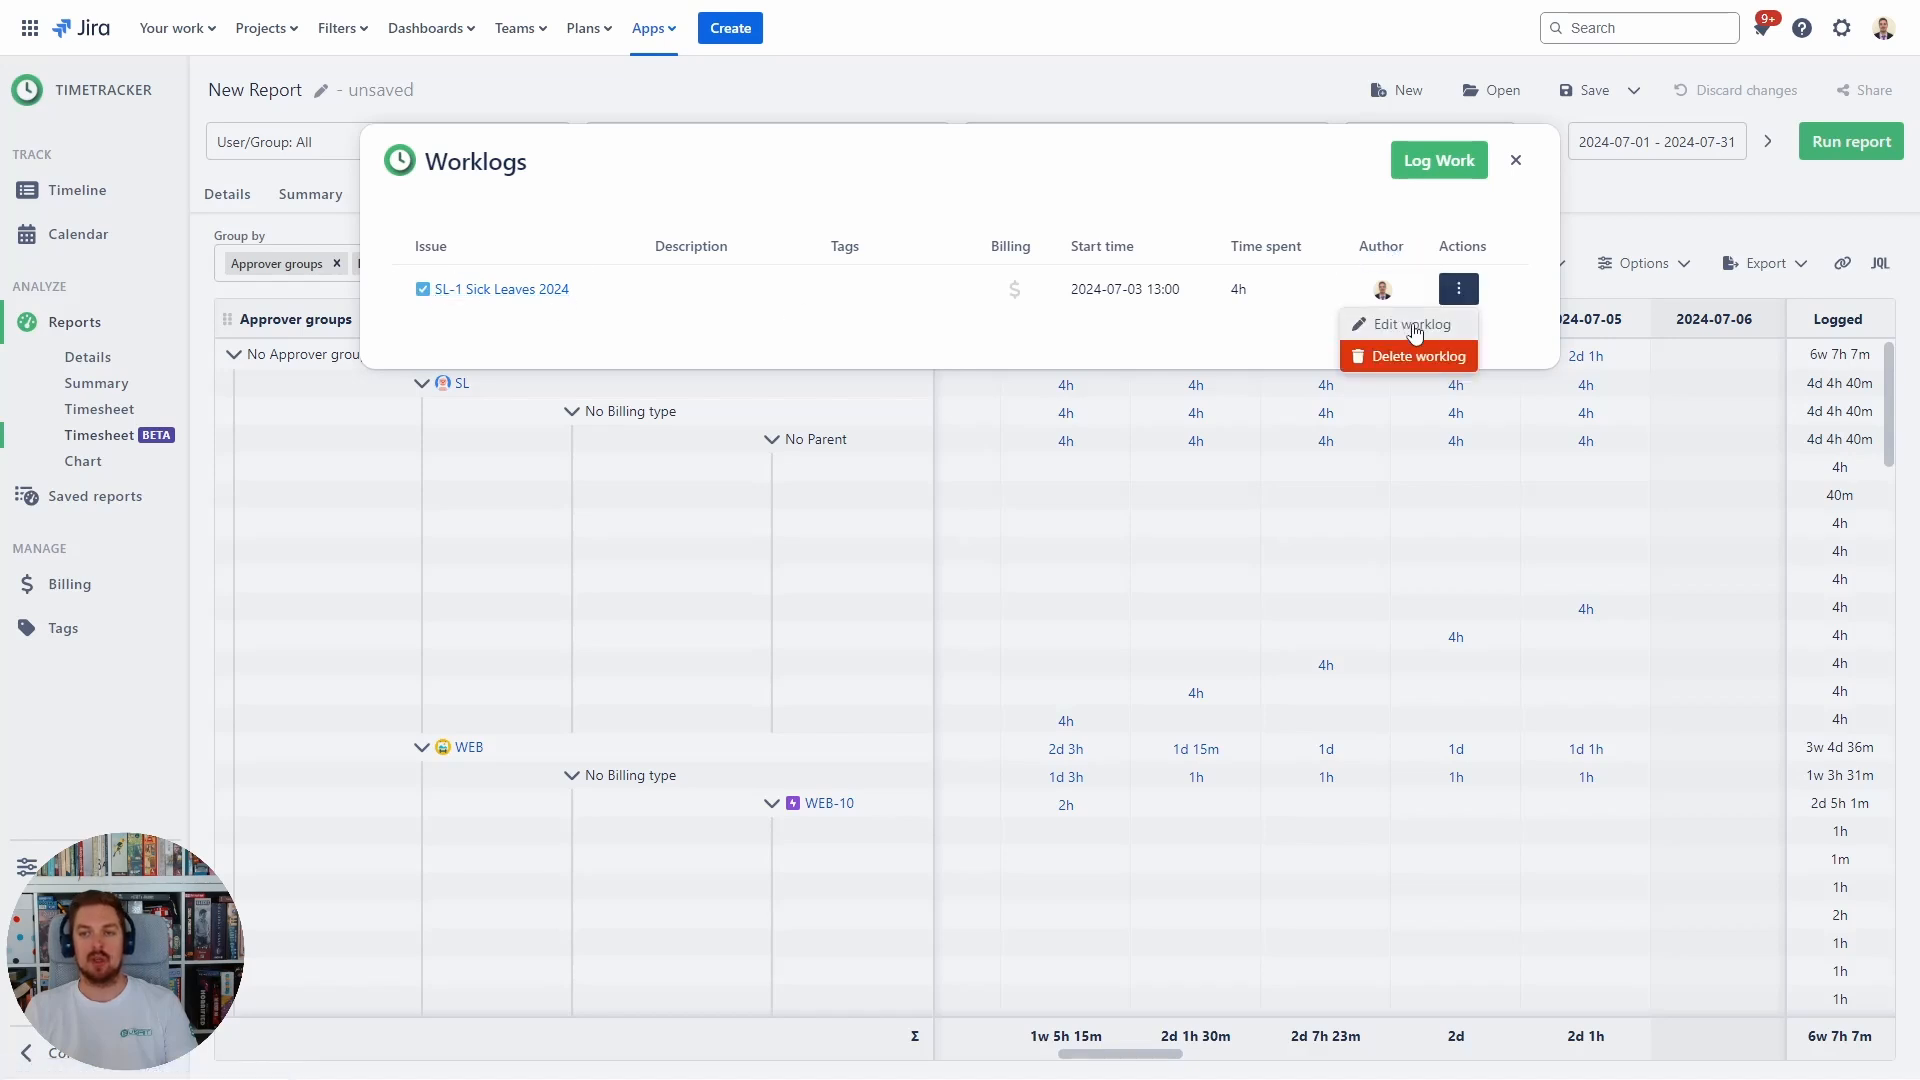
left_click(1412, 325)
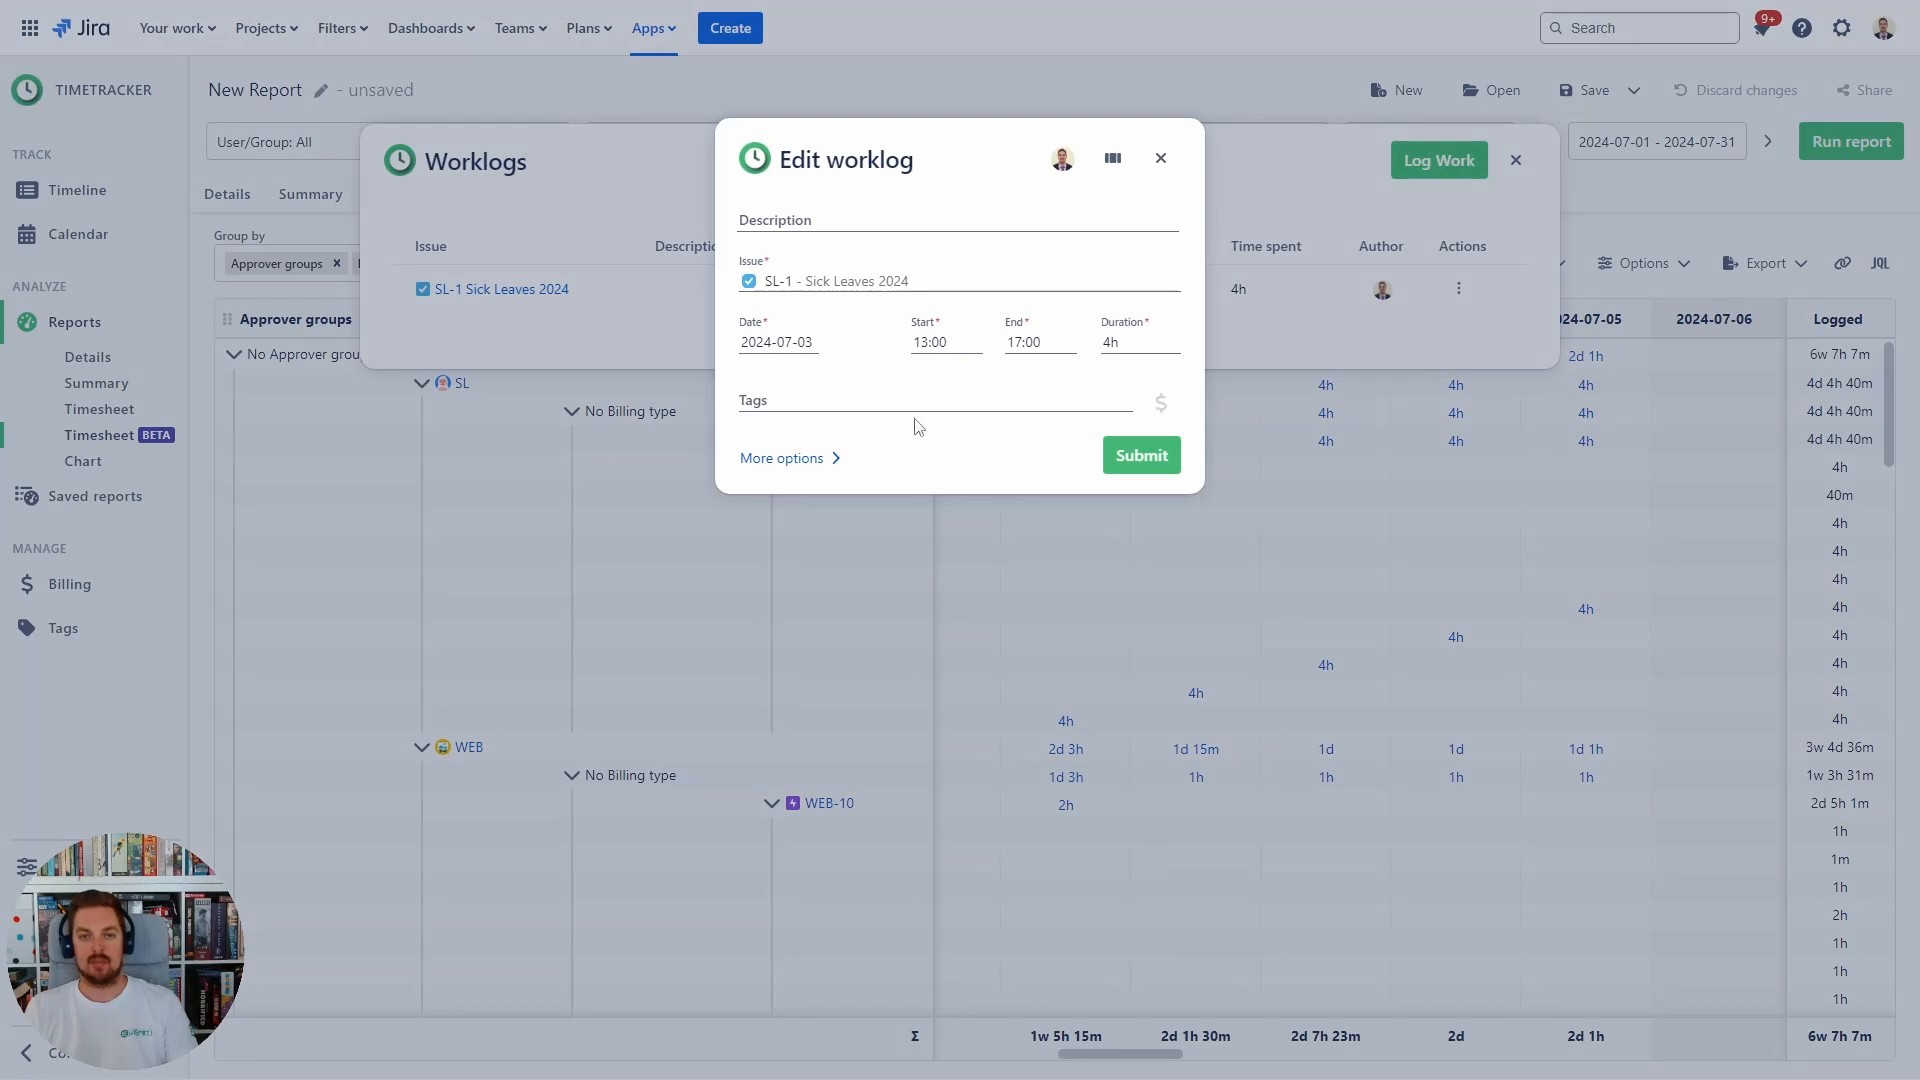
left_click(1160, 158)
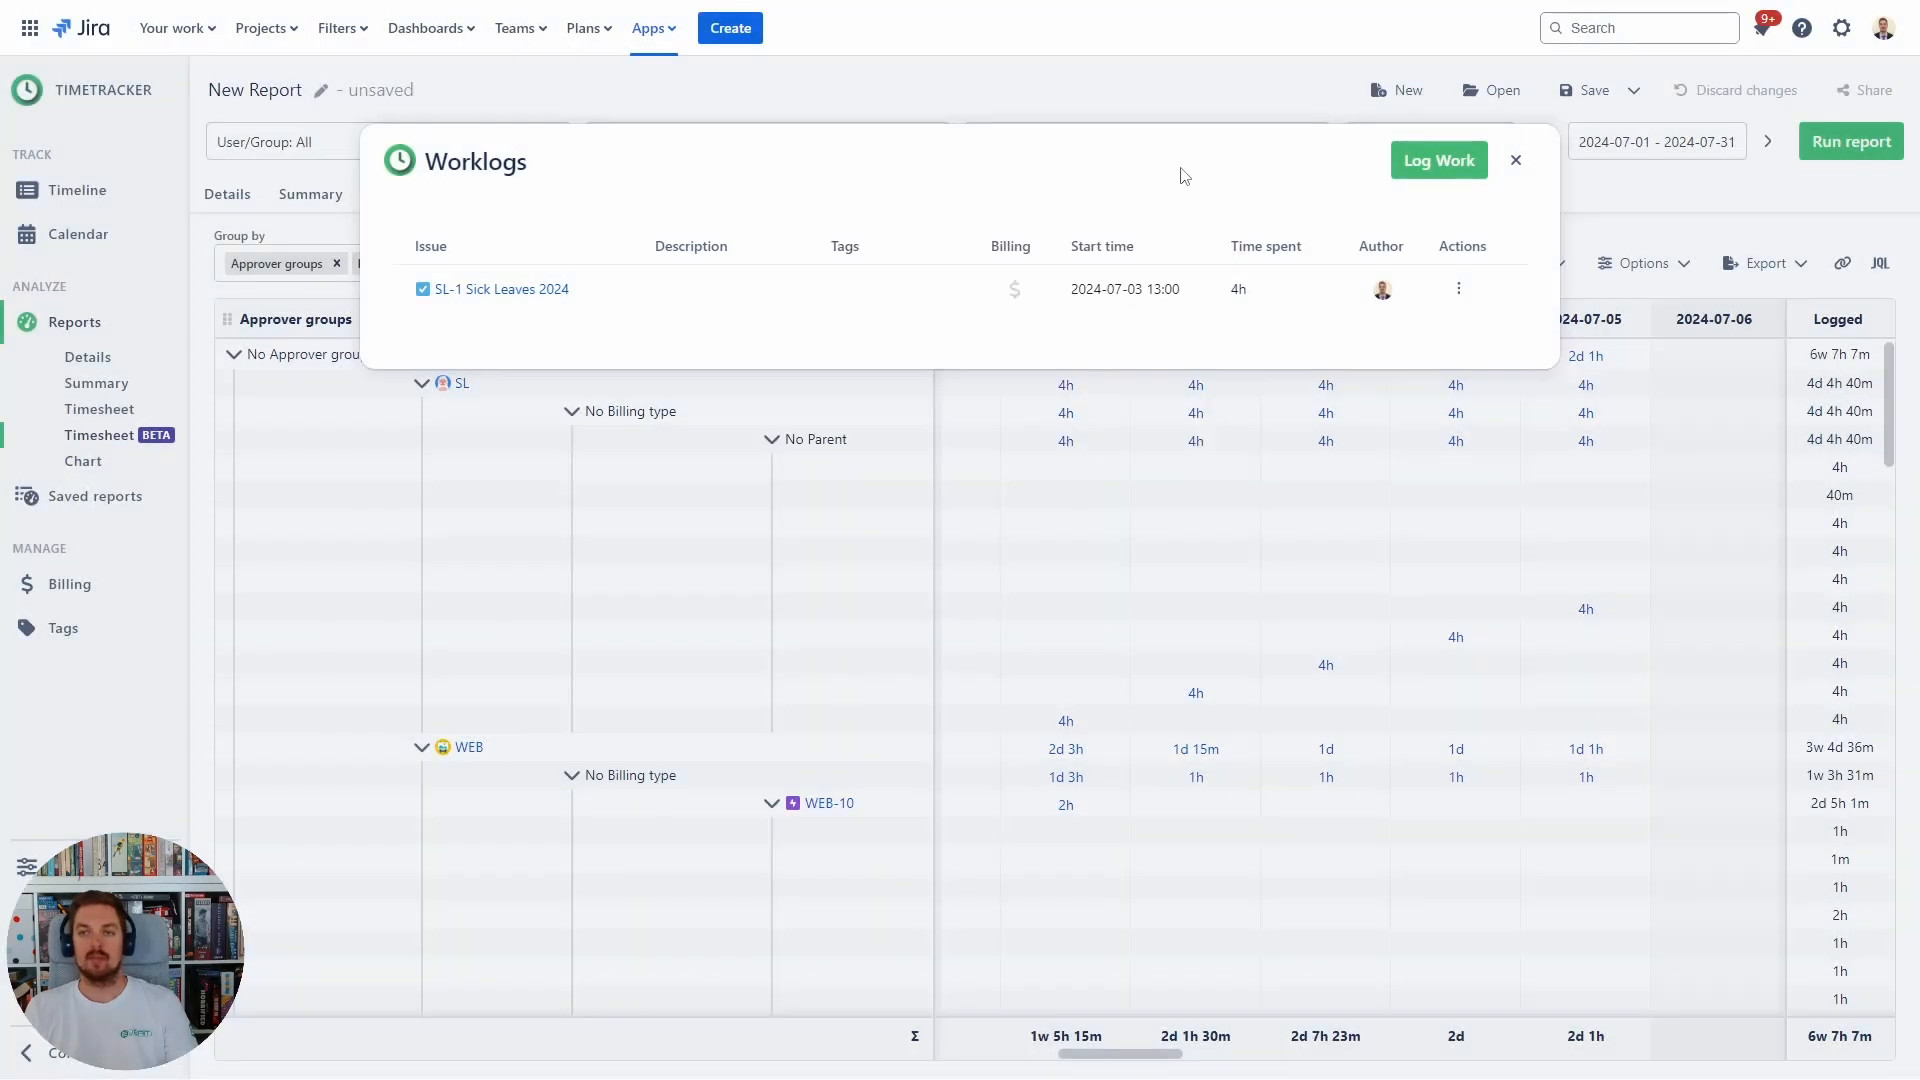
View the blank Log Work form for 2024-07-03 and close the worklog dialogs without submitting anything.
left_click(1441, 164)
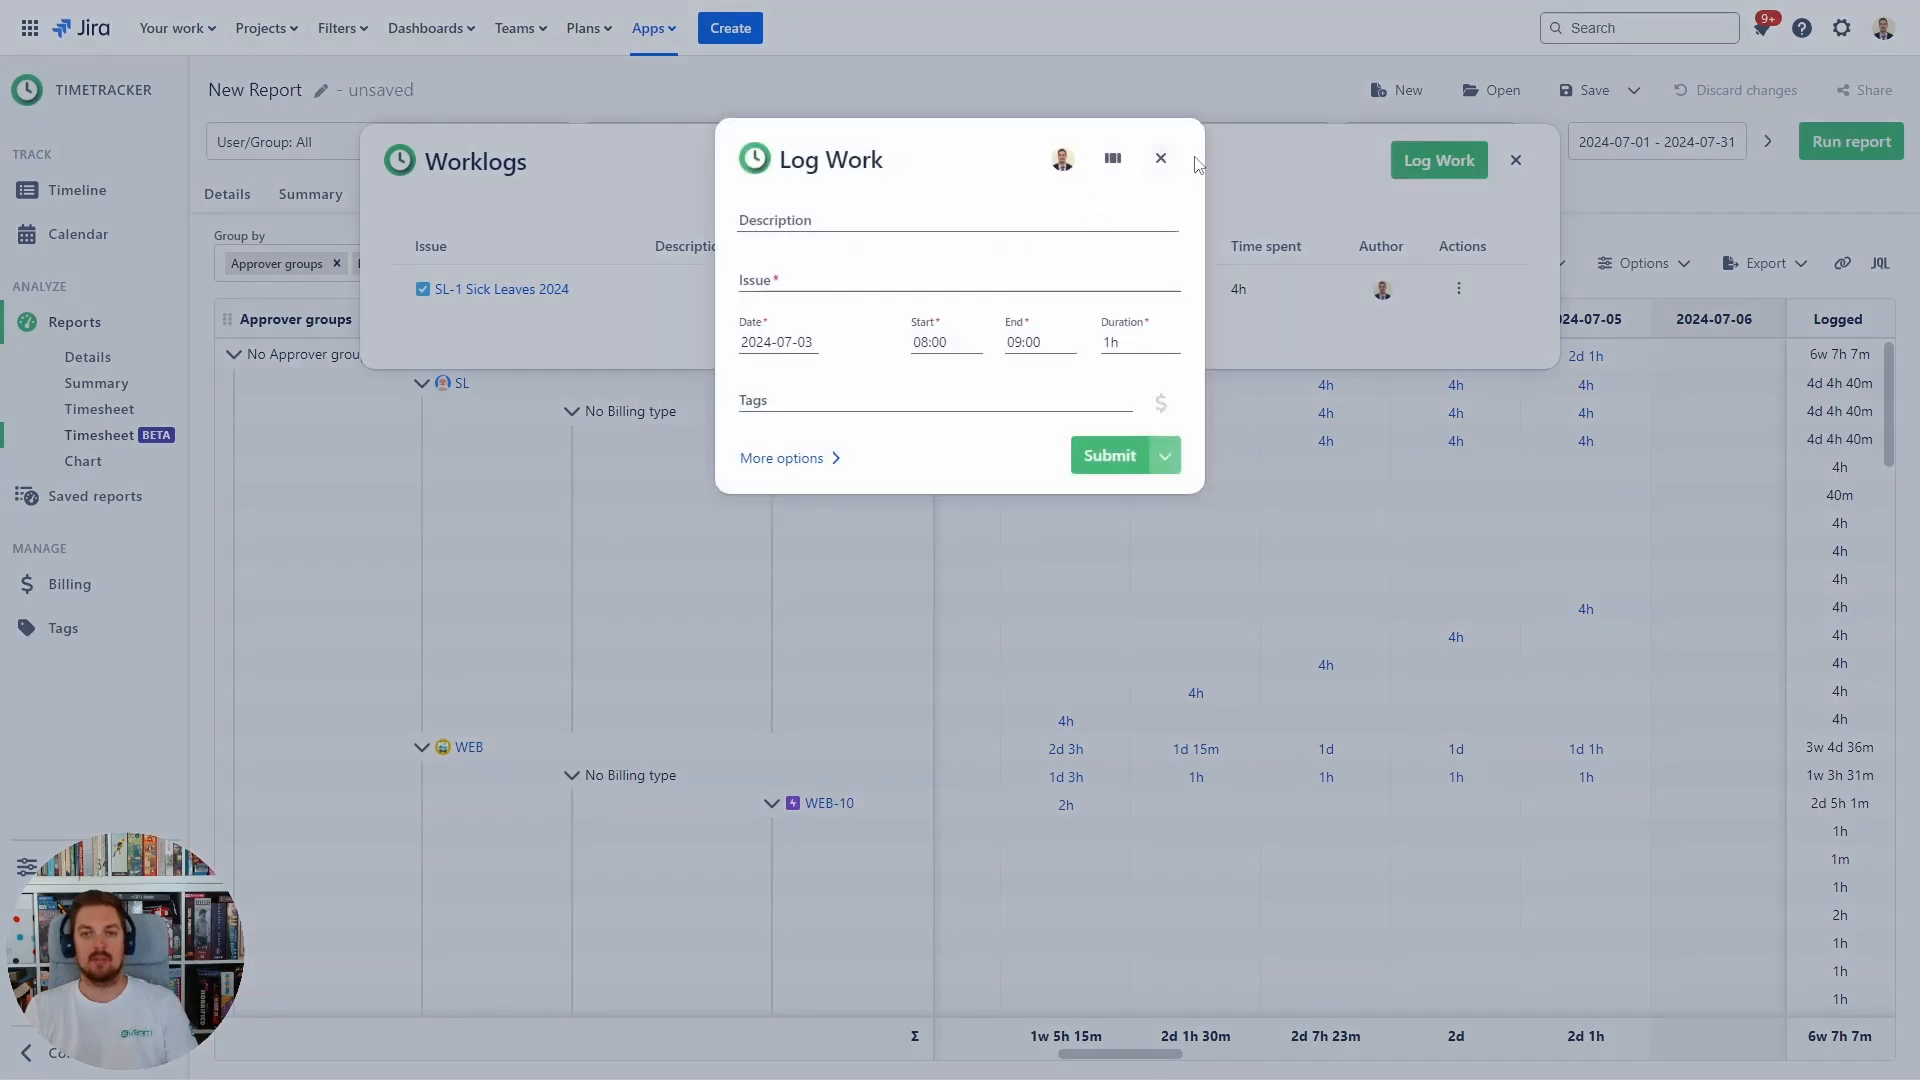
left_click(1161, 158)
left_click(1515, 162)
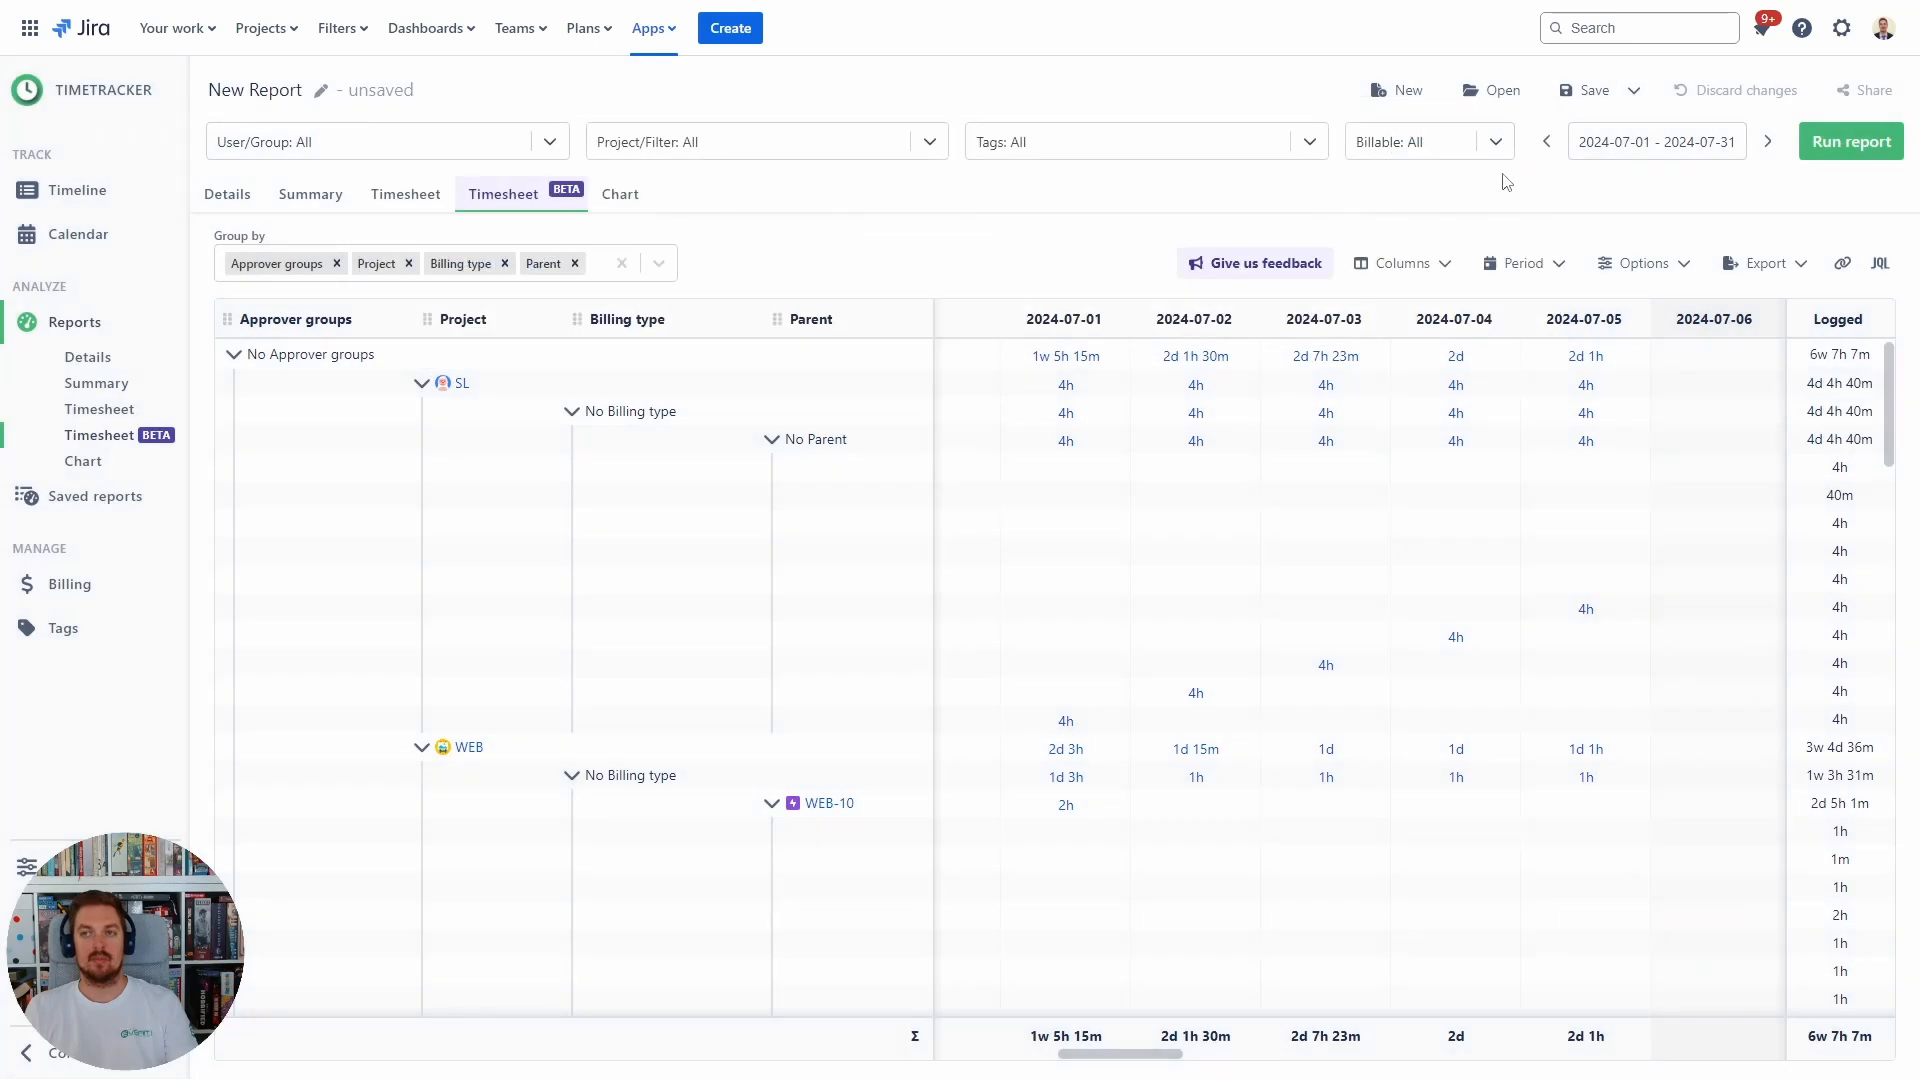